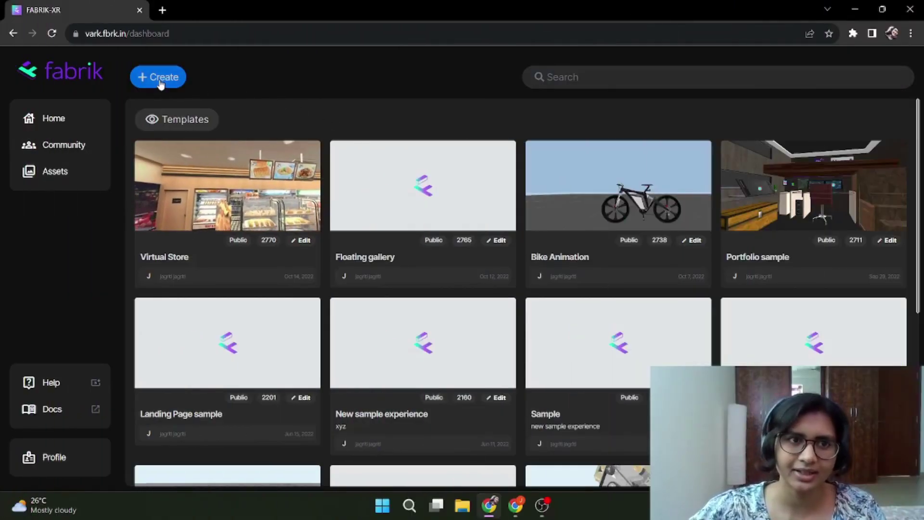
# Create a new experience named "spooky drive" and enlarge the node graph area of its editor.
pyautogui.click(158, 78)
pyautogui.click(419, 246)
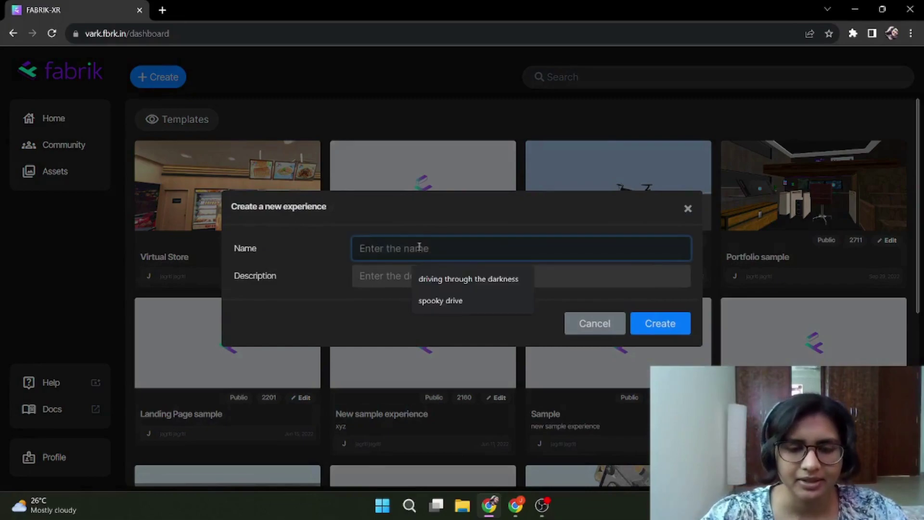
pyautogui.click(449, 303)
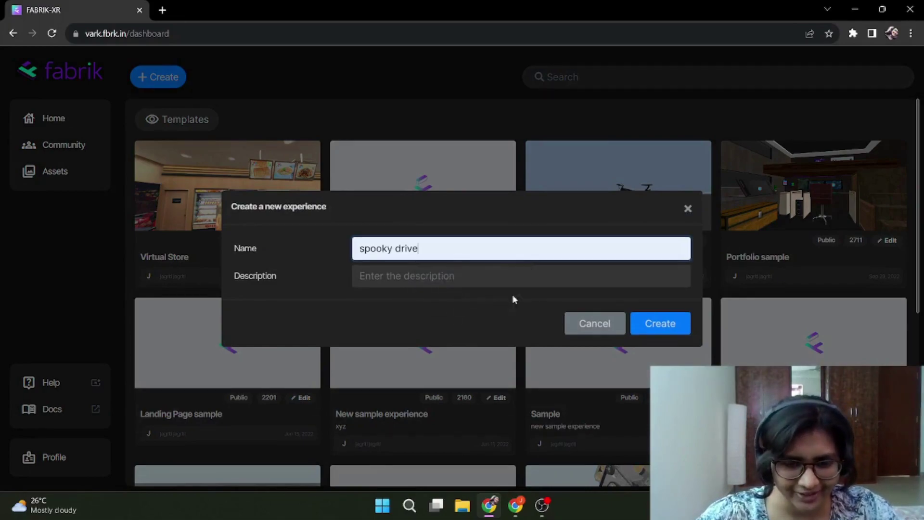
pyautogui.click(662, 326)
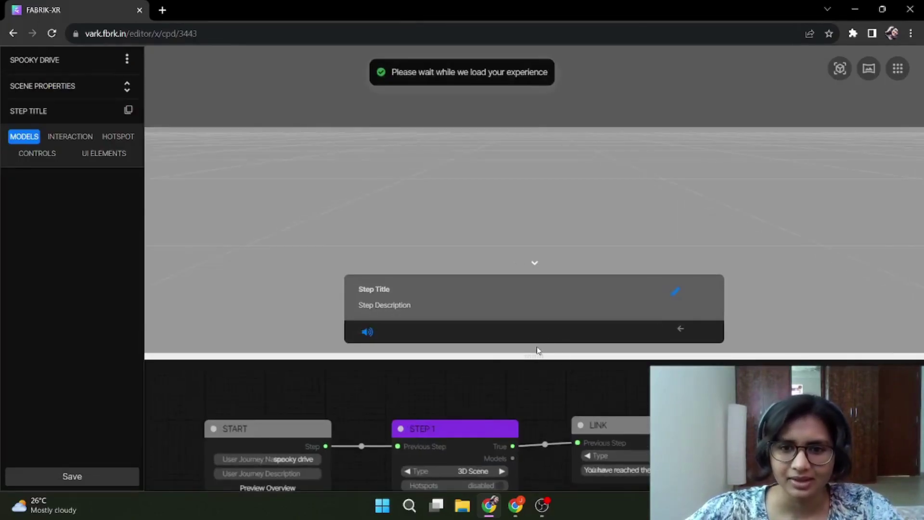
pyautogui.moveTo(532, 357); pyautogui.dragTo(538, 279)
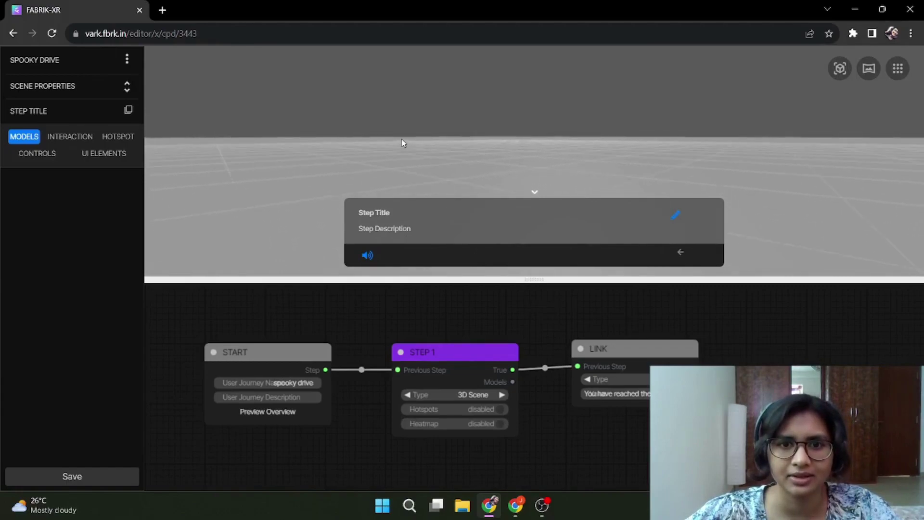
# Set both the length and the breadth of the ground to 0 in the scene properties.
pyautogui.moveTo(403, 143); pyautogui.dragTo(516, 146)
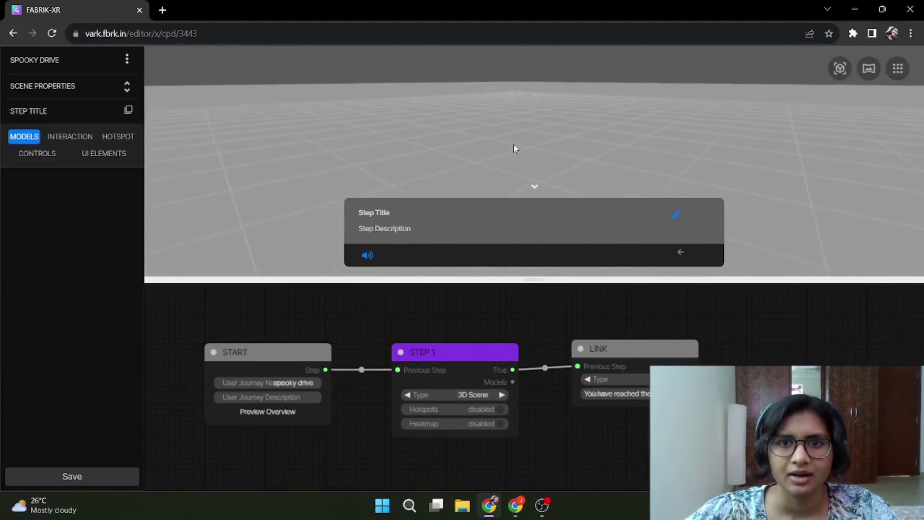
pyautogui.click(125, 87)
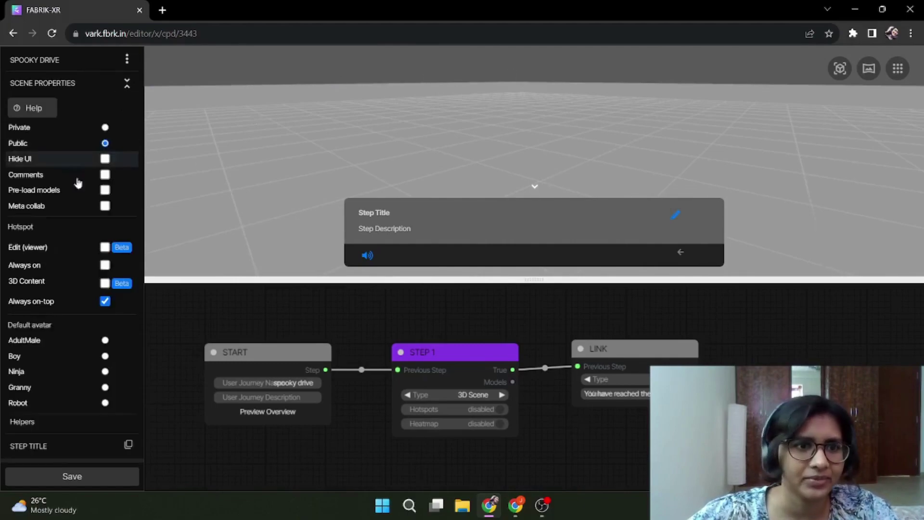
pyautogui.scroll(-5, 58, 197)
pyautogui.click(106, 308)
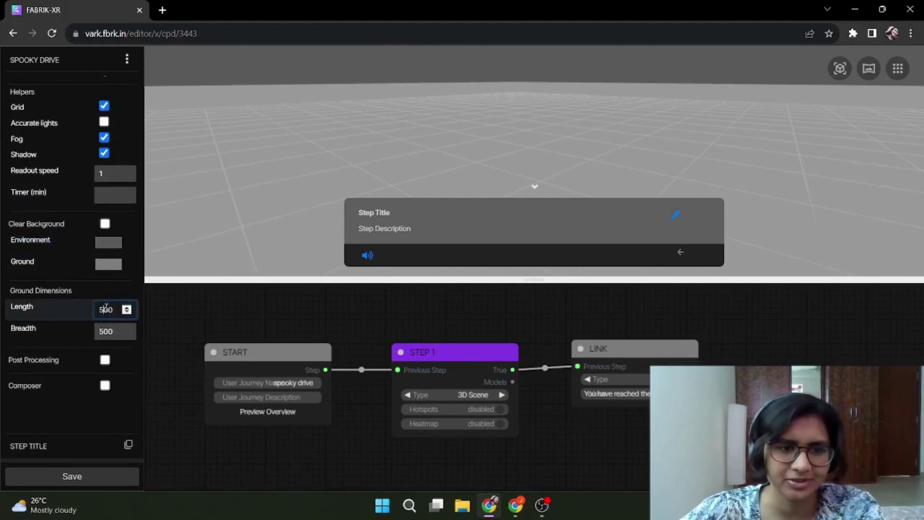
pyautogui.press('BackSpace')
pyautogui.click(99, 331)
pyautogui.press('Delete')
pyautogui.press('Delete')
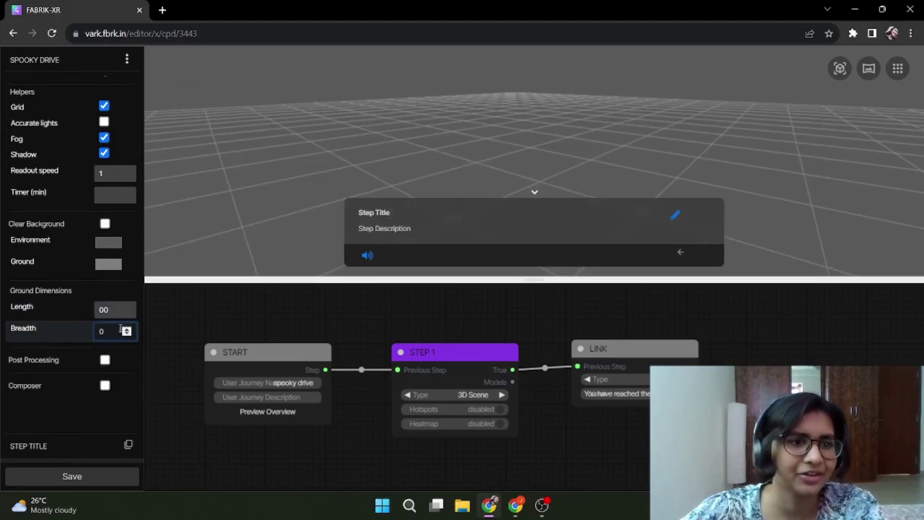
pyautogui.click(121, 291)
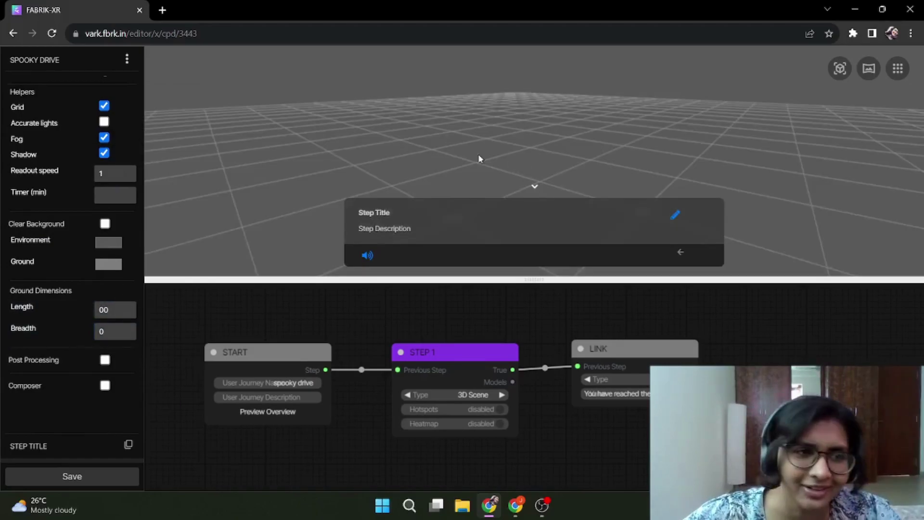
pyautogui.scroll(7, 72, 129)
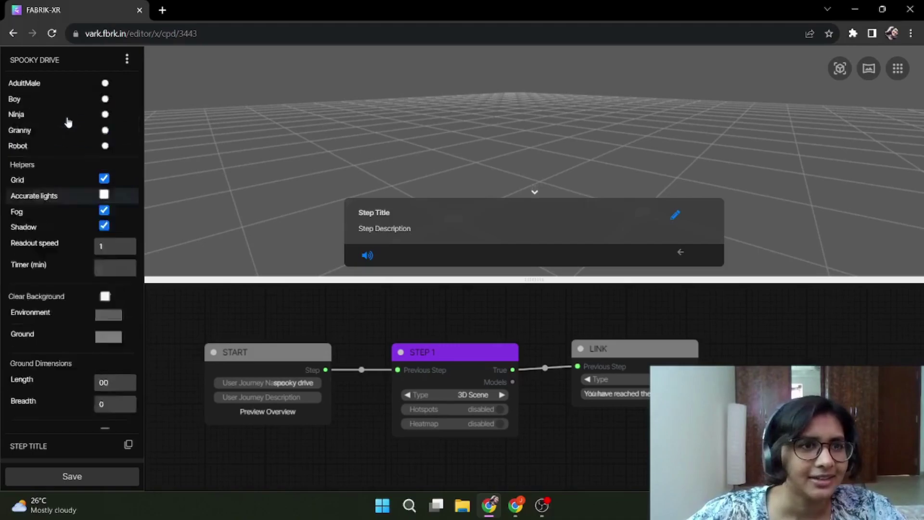
pyautogui.click(90, 86)
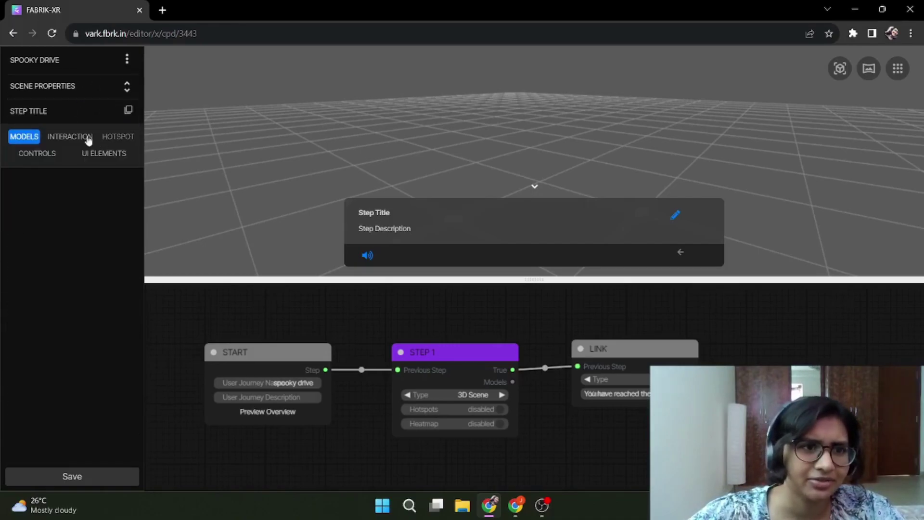
# Disable the AR Button, Menu / Hotspot, Animation Widget, Heatmap Widget and Bottom Bar-Card body UI elements, and return to the models list.
pyautogui.moveTo(431, 125); pyautogui.dragTo(470, 146)
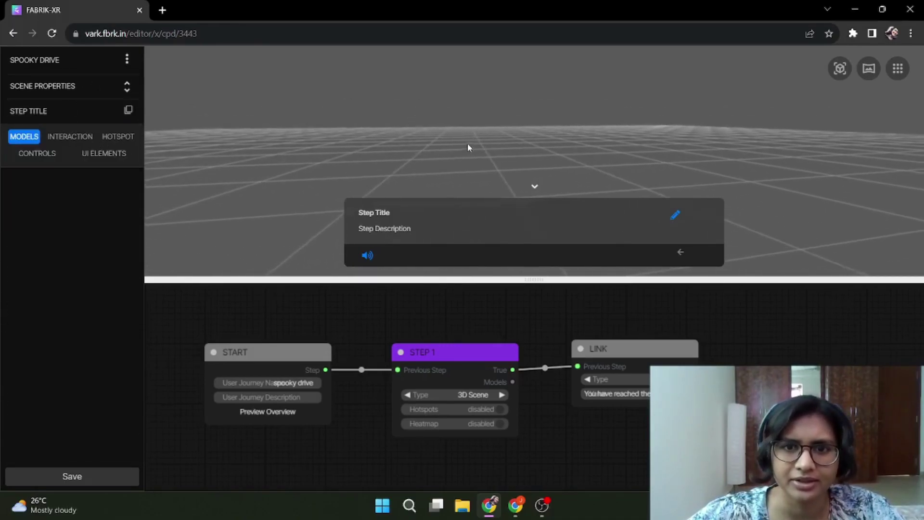
pyautogui.click(99, 155)
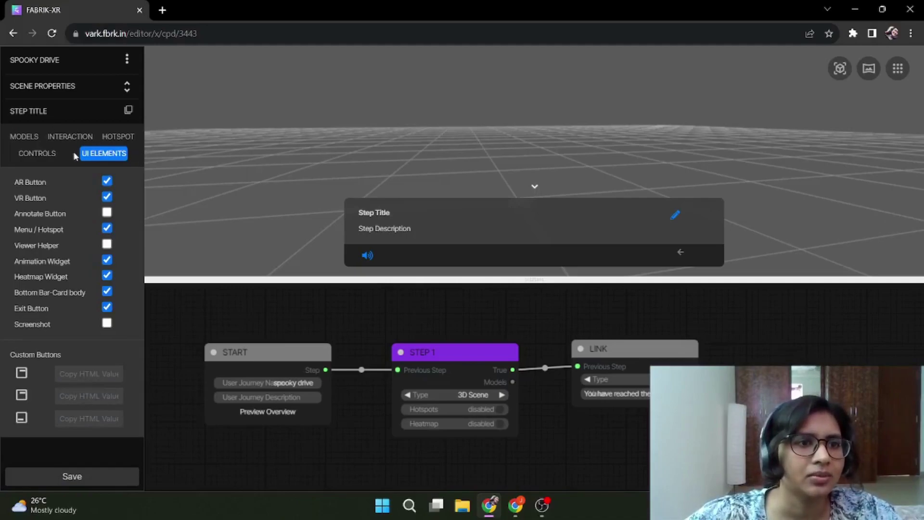
pyautogui.click(107, 183)
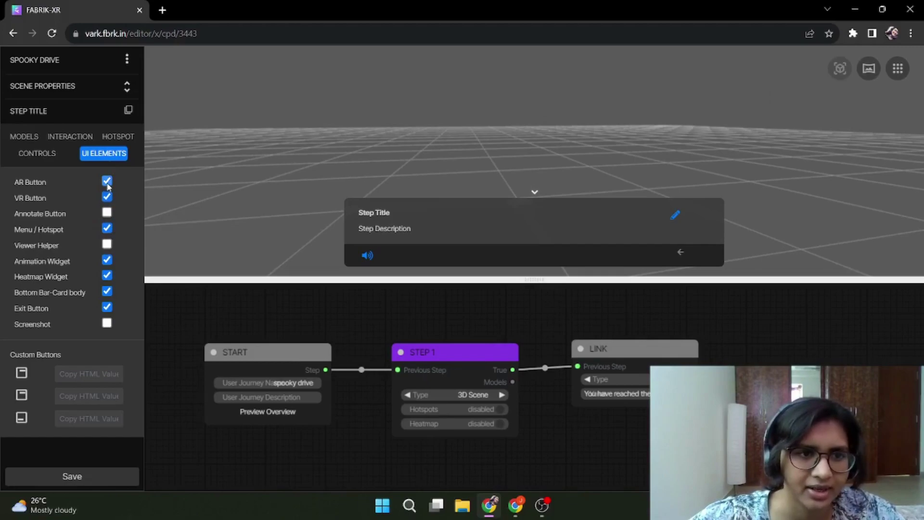
pyautogui.click(107, 229)
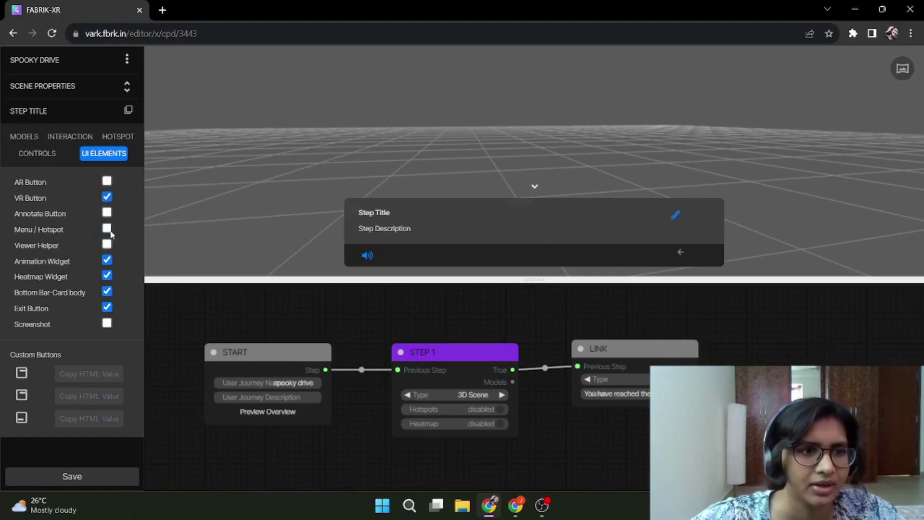
pyautogui.click(108, 261)
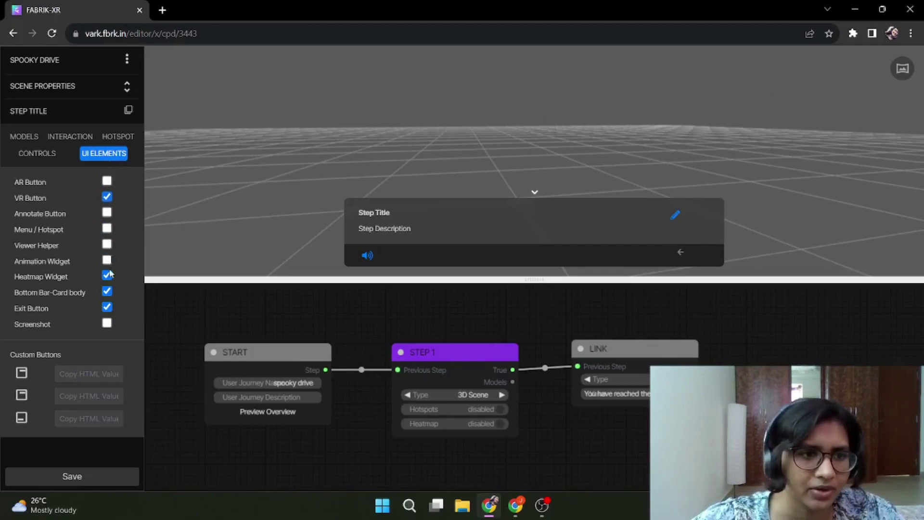
pyautogui.click(108, 276)
pyautogui.click(107, 291)
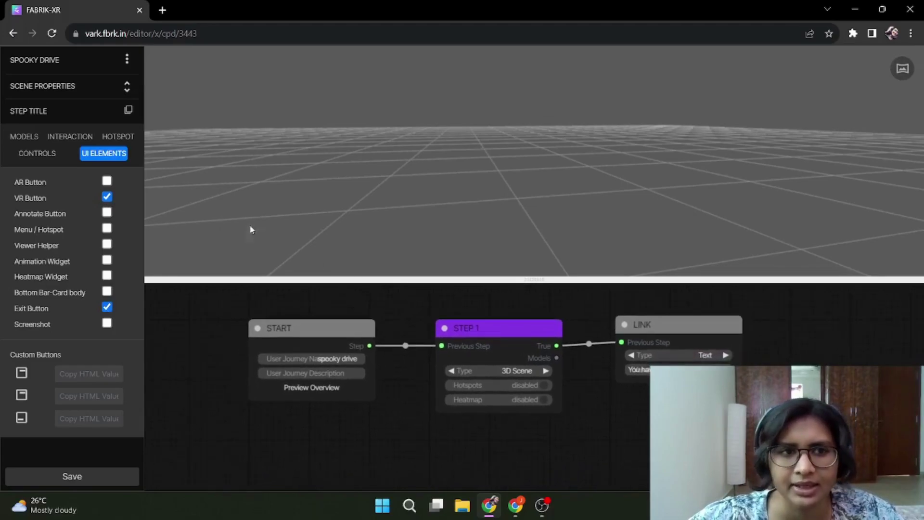
pyautogui.click(22, 140)
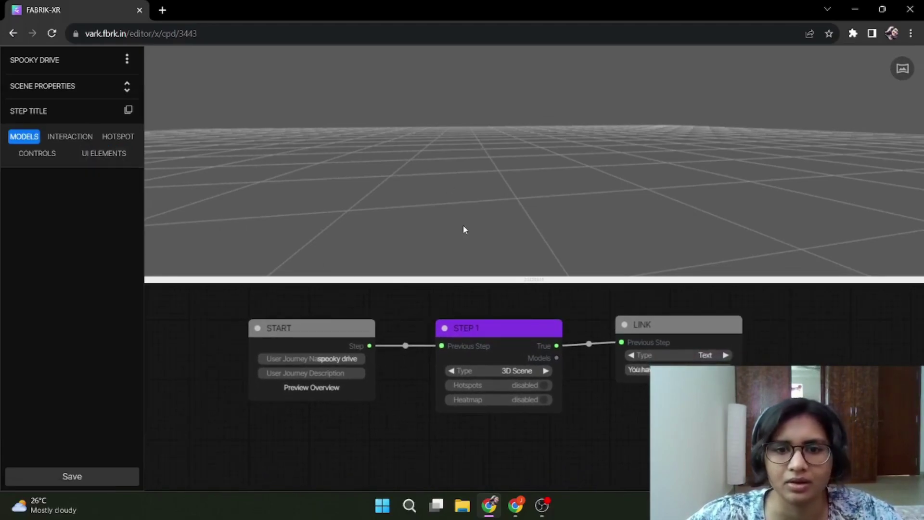
# Switch to Sketchfab and examine the "Muse - The Dark Side" model and its available download formats.
pyautogui.click(515, 505)
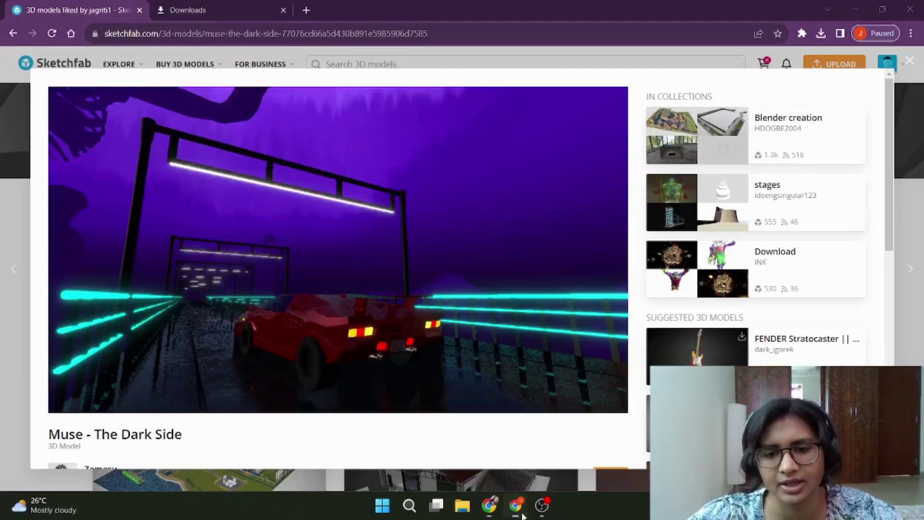
pyautogui.moveTo(508, 368)
pyautogui.mouseDown()
pyautogui.moveTo(423, 361)
pyautogui.moveTo(531, 358)
pyautogui.mouseUp()
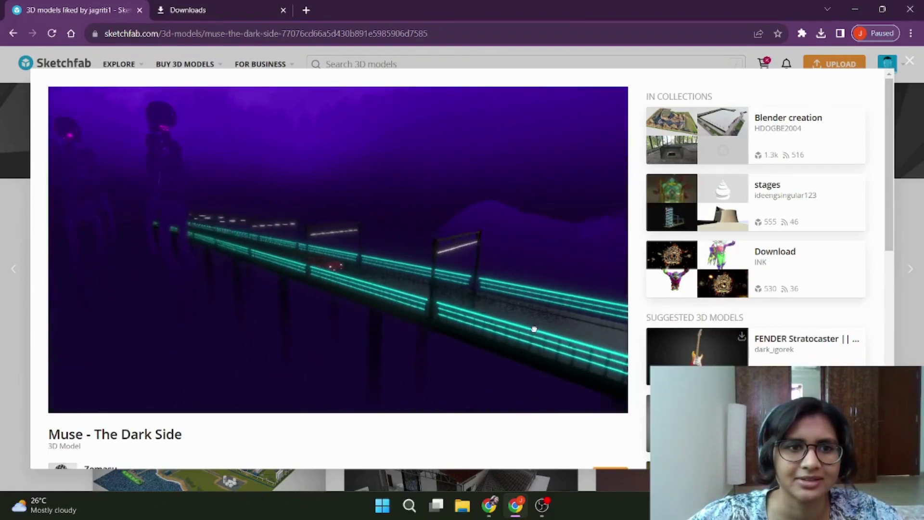
pyautogui.scroll(-3, 654, 355)
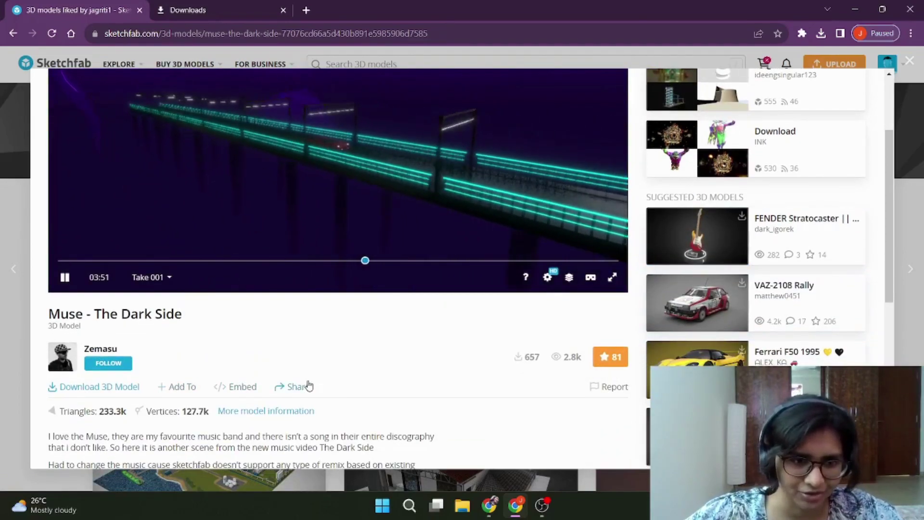
pyautogui.scroll(3, 377, 419)
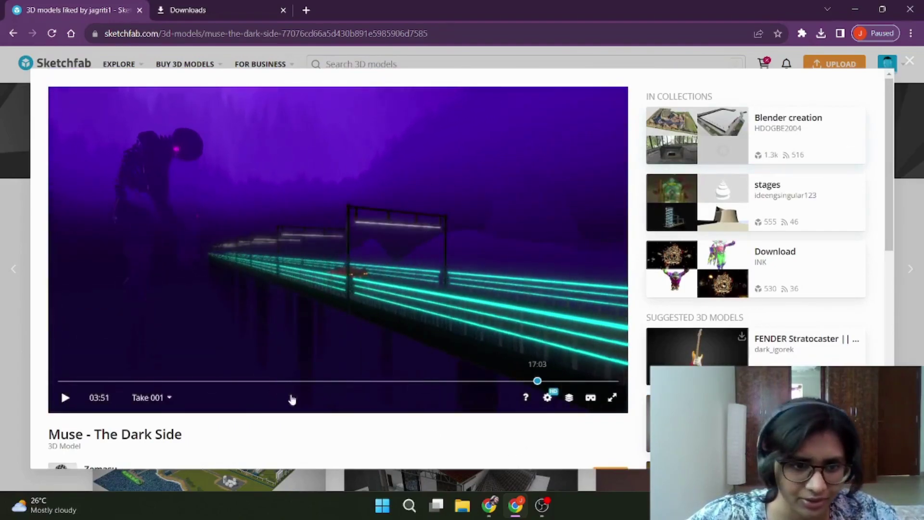
pyautogui.scroll(-2, 250, 433)
pyautogui.scroll(-1, 233, 429)
pyautogui.click(57, 386)
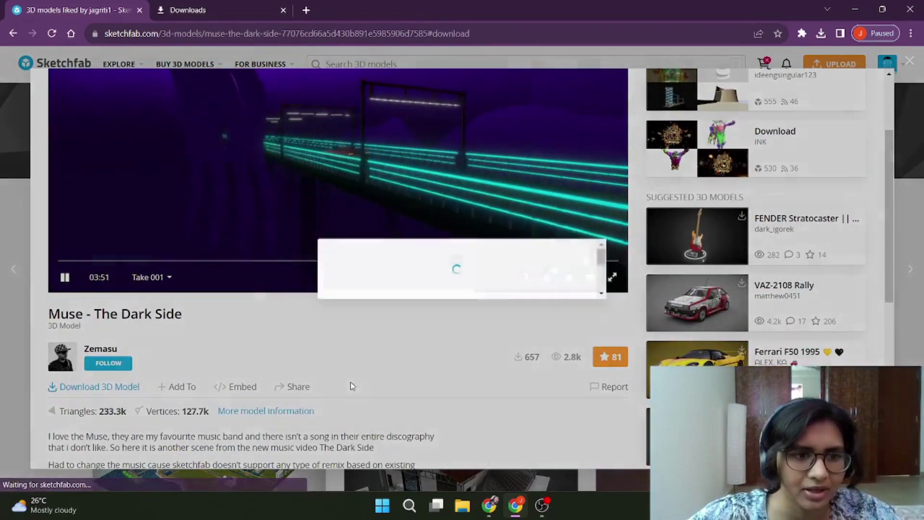
pyautogui.scroll(-3, 471, 264)
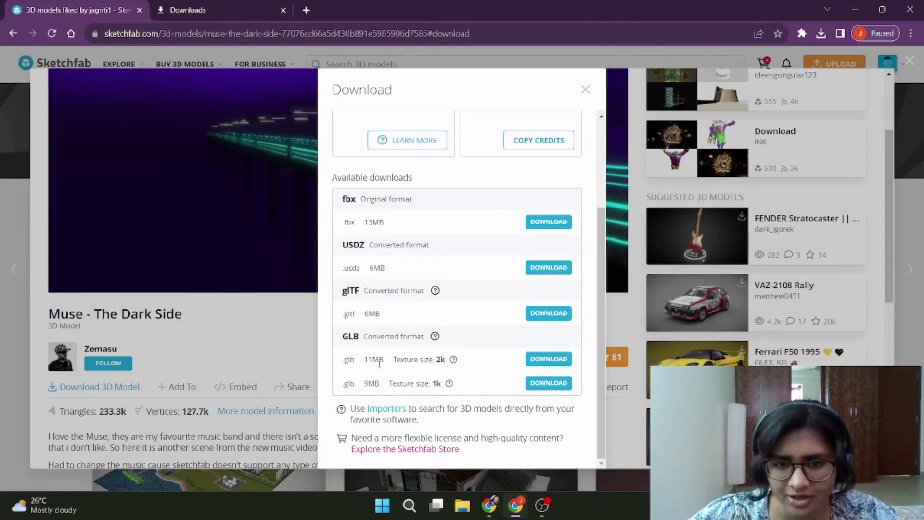
pyautogui.click(258, 370)
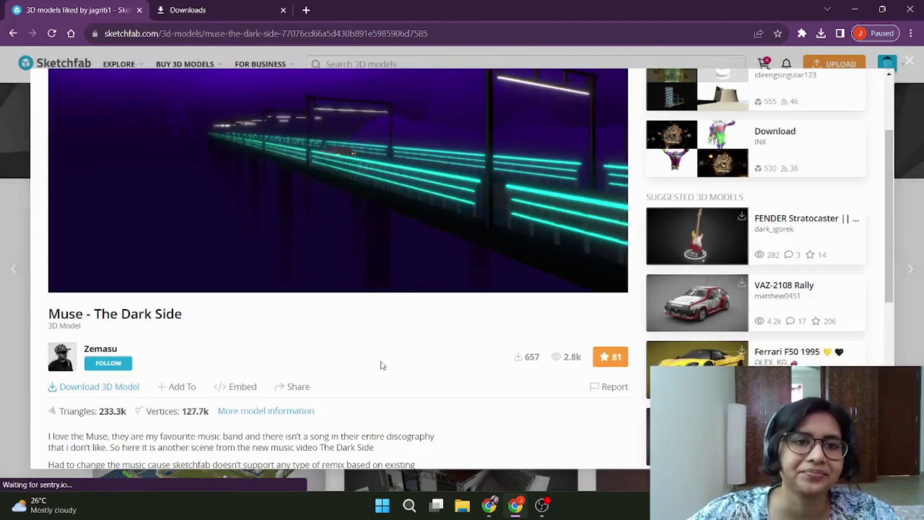
# Switch back to the Fabrik editor and import the downloaded "Muse - The Dark Side" model file from the other browser window.
pyautogui.click(489, 506)
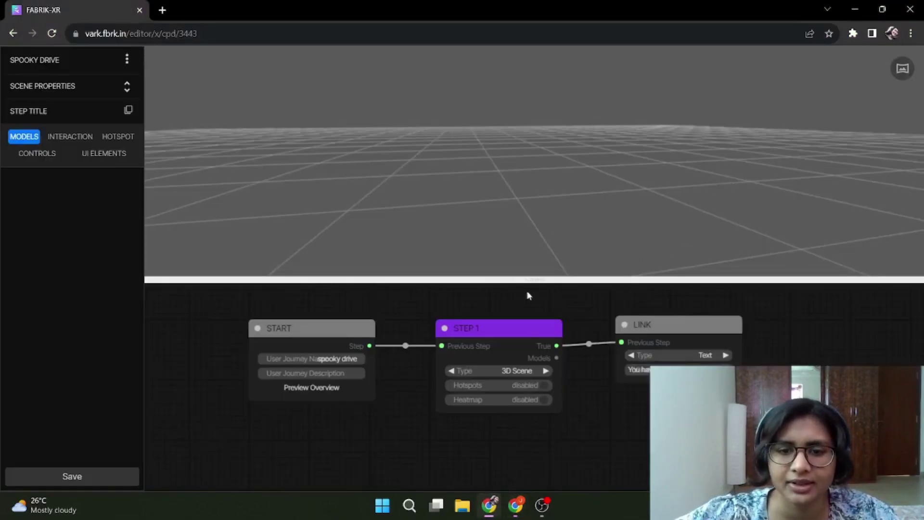
pyautogui.moveTo(506, 517)
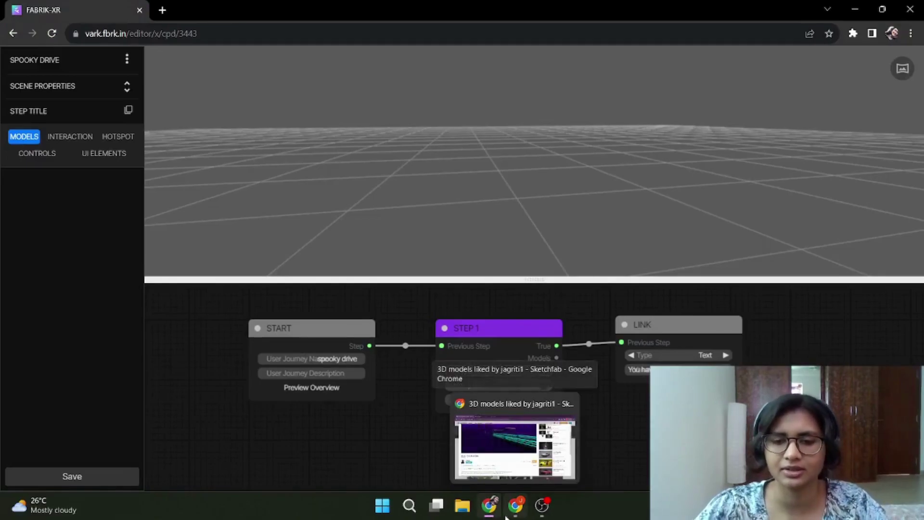
pyautogui.press('super+Left')
pyautogui.click(734, 170)
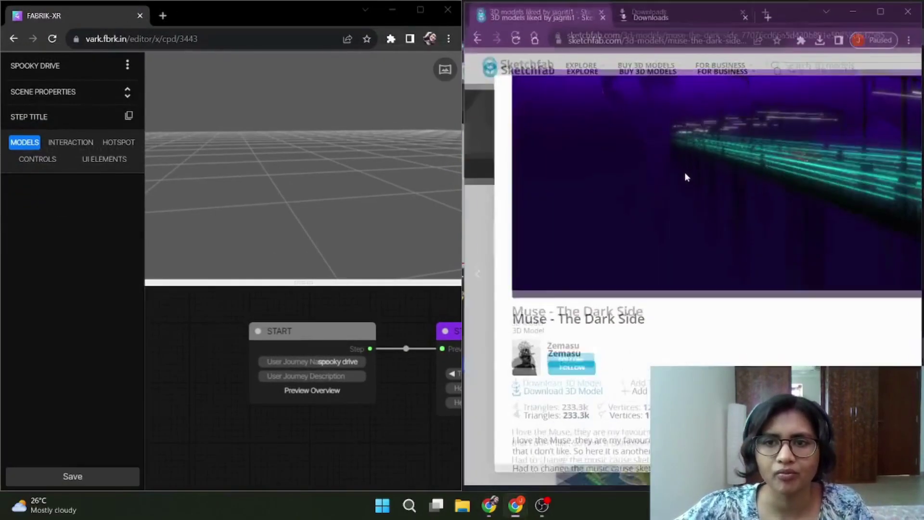
pyautogui.click(821, 38)
pyautogui.moveTo(784, 88)
pyautogui.mouseDown()
pyautogui.moveTo(501, 251)
pyautogui.moveTo(444, 388)
pyautogui.moveTo(445, 377)
pyautogui.mouseUp()
pyautogui.click(853, 10)
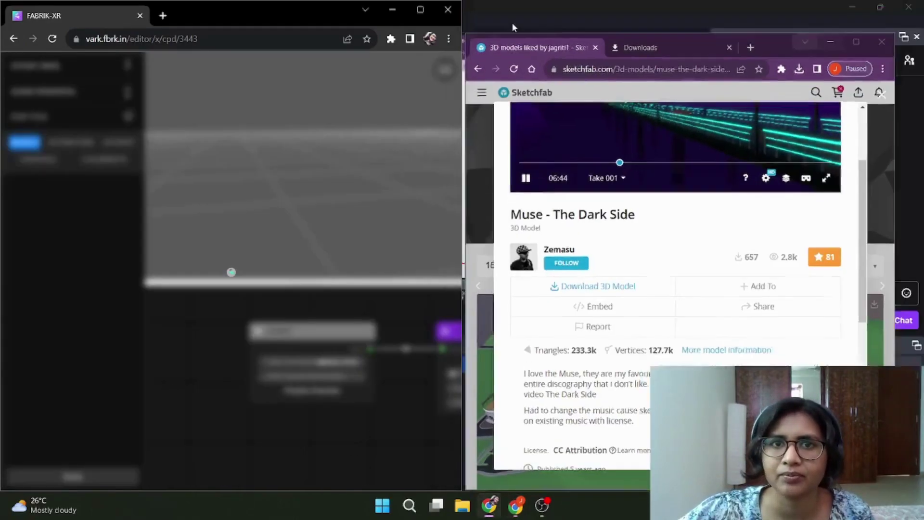
pyautogui.click(420, 10)
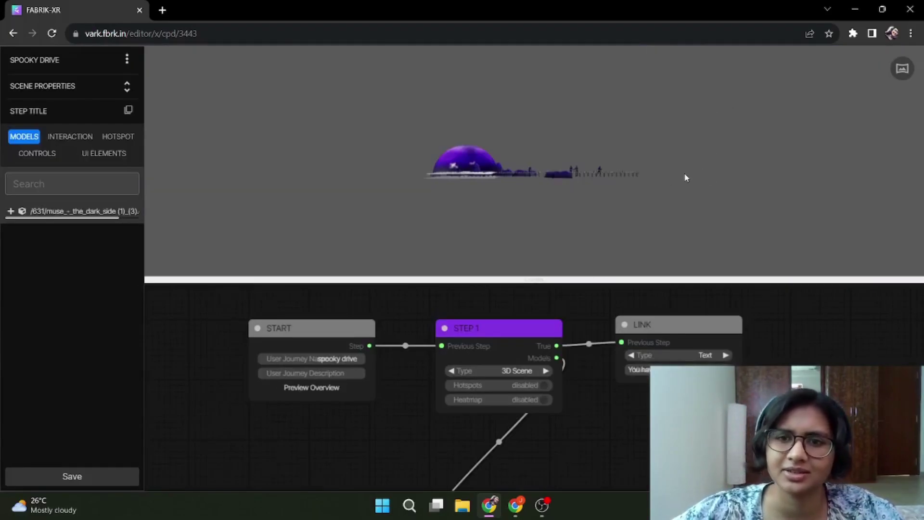
# Save the experience with the imported model and reload the editor page.
pyautogui.moveTo(687, 179); pyautogui.dragTo(652, 202)
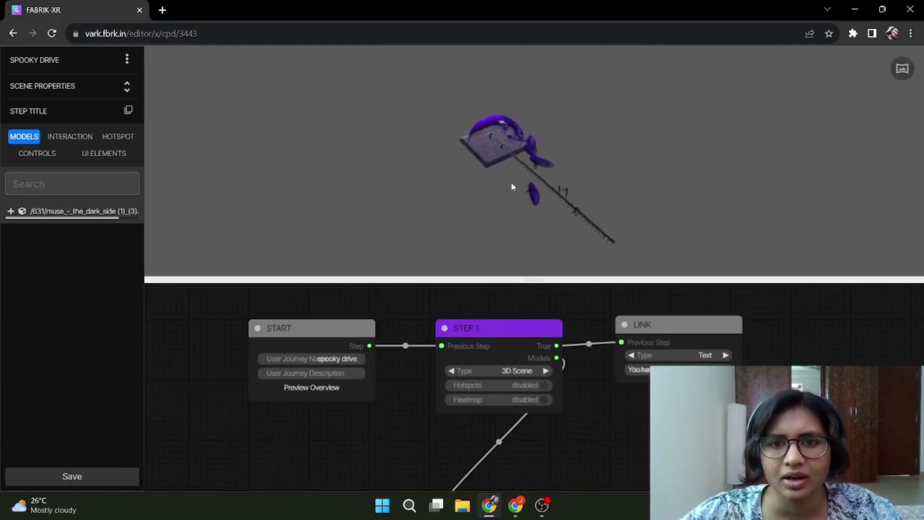
pyautogui.scroll(3, 512, 186)
pyautogui.click(551, 325)
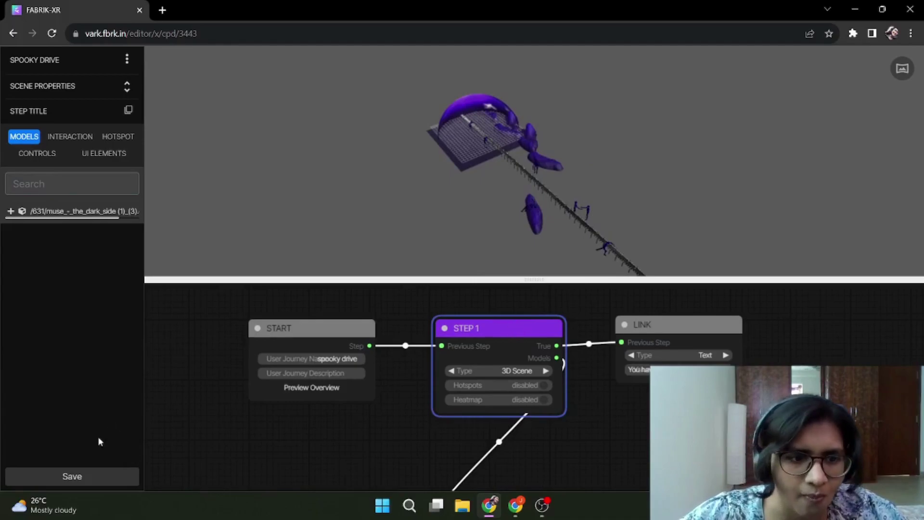
pyautogui.click(95, 480)
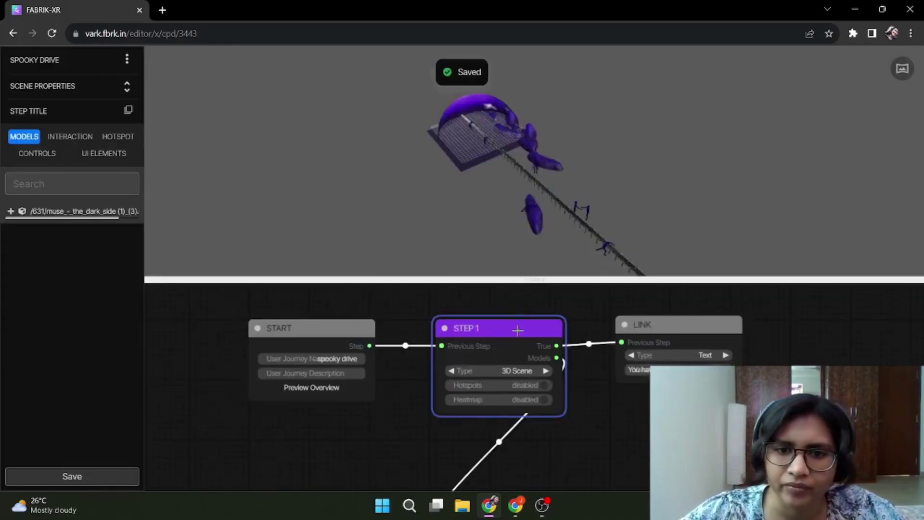
pyautogui.click(123, 481)
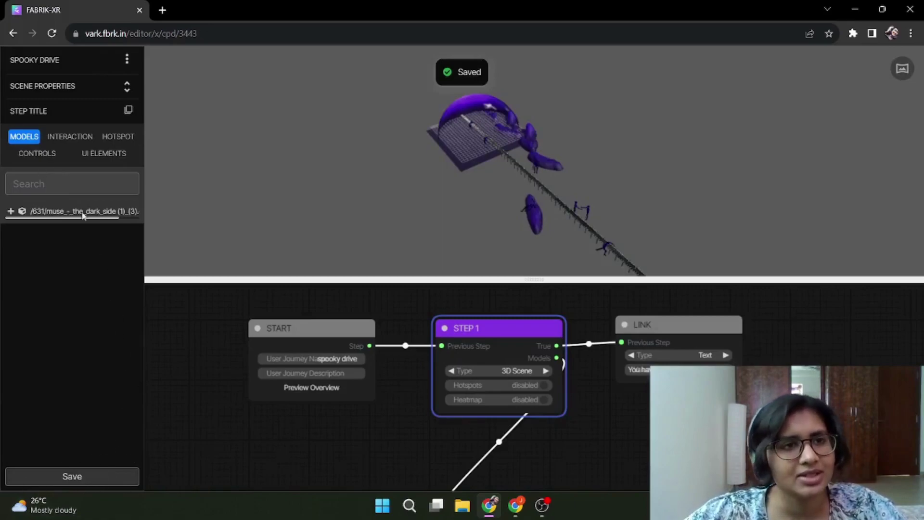
pyautogui.click(51, 35)
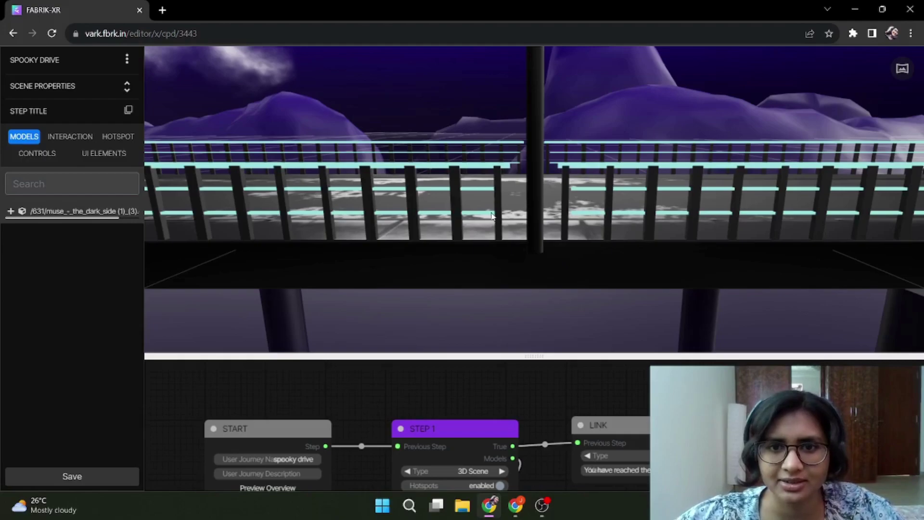
# Open the step's camera control settings and set the camera start position's X value to -6.
pyautogui.click(36, 158)
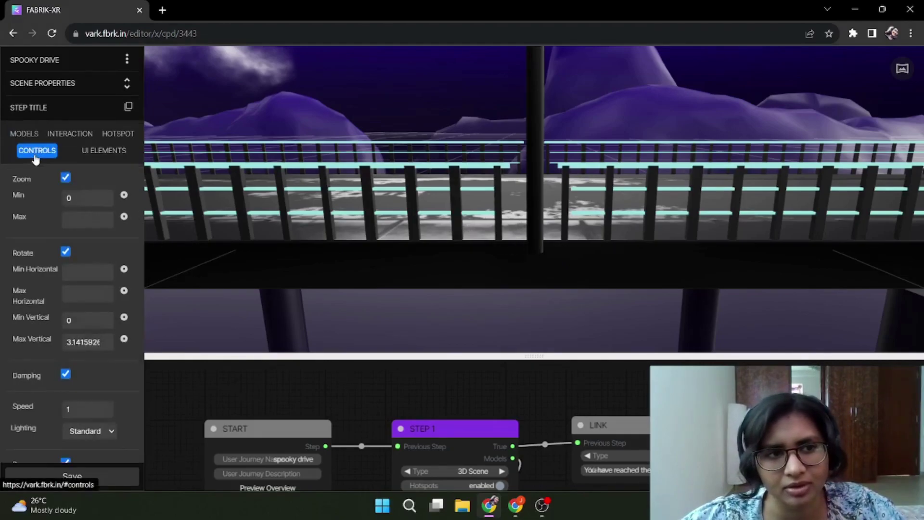
pyautogui.scroll(-3, 66, 255)
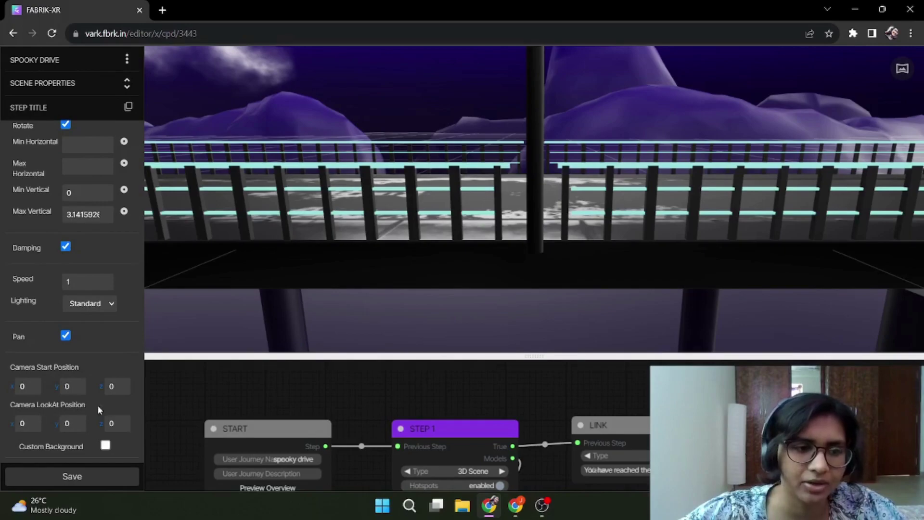
pyautogui.click(32, 388)
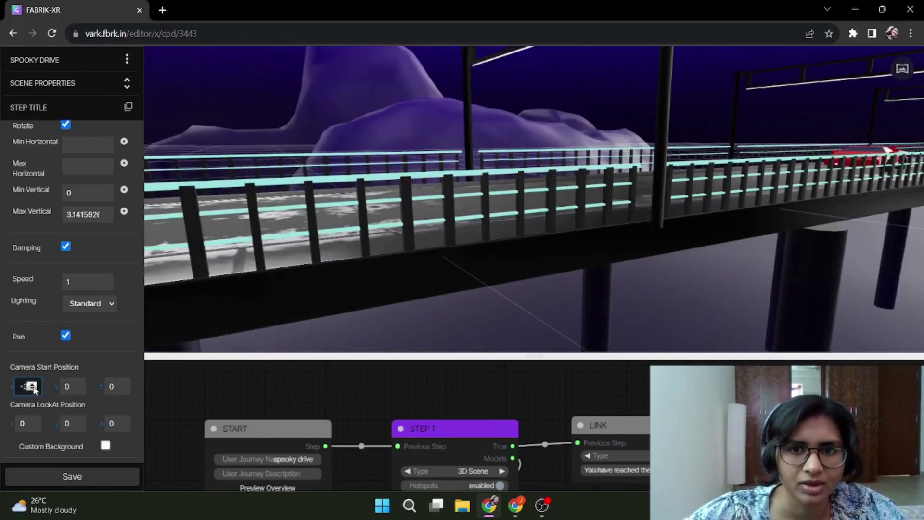
pyautogui.click(33, 388)
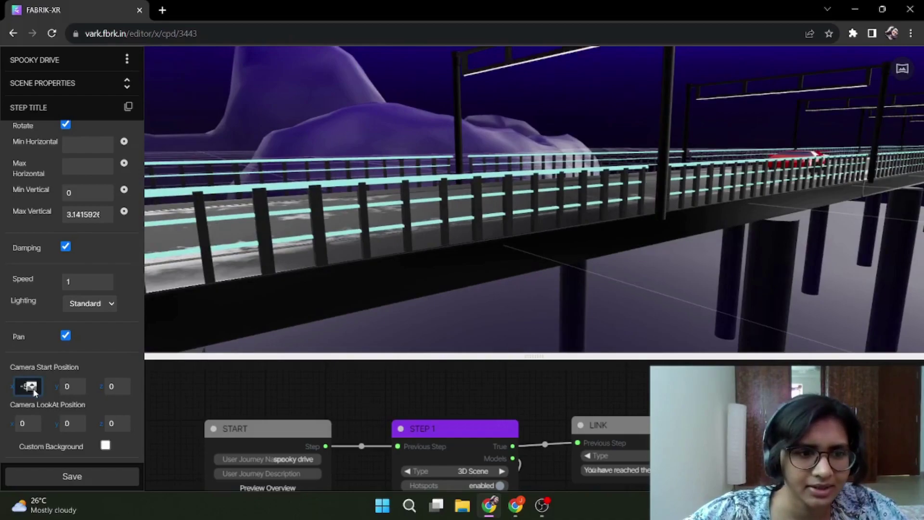
pyautogui.click(33, 389)
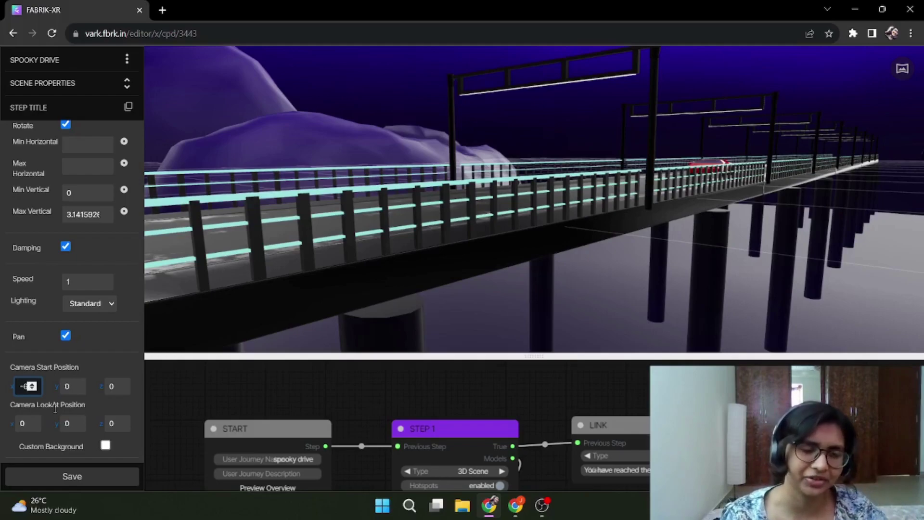
# Set the Y value to 2 for both the camera start position and the camera look-at position.
pyautogui.click(77, 387)
pyautogui.click(77, 388)
pyautogui.click(77, 387)
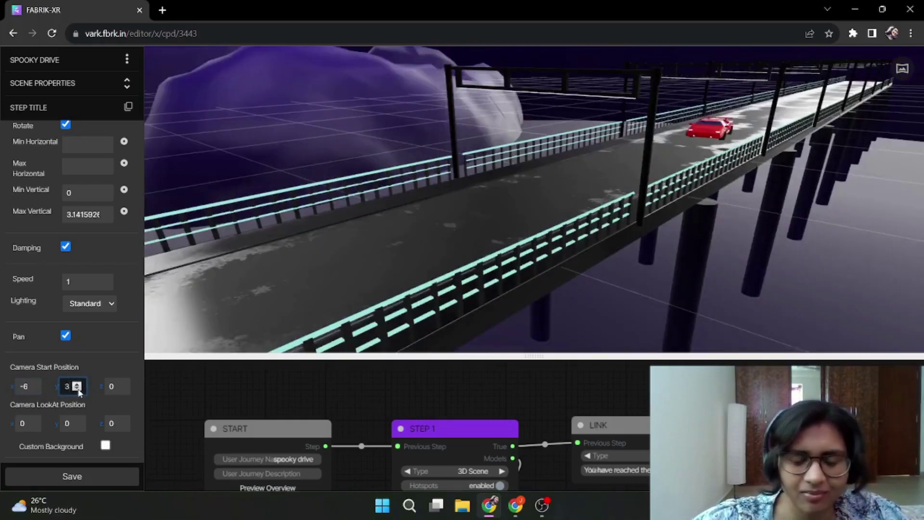
pyautogui.click(78, 388)
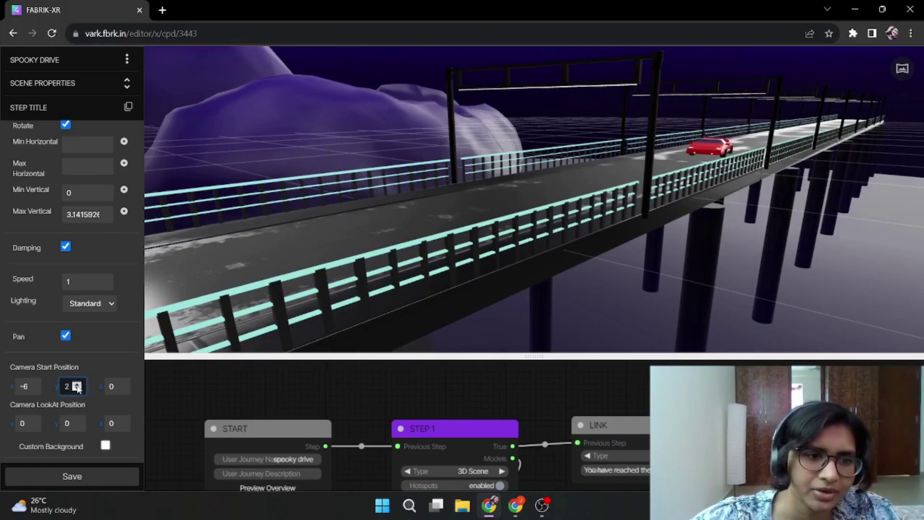
pyautogui.click(77, 421)
pyautogui.click(76, 421)
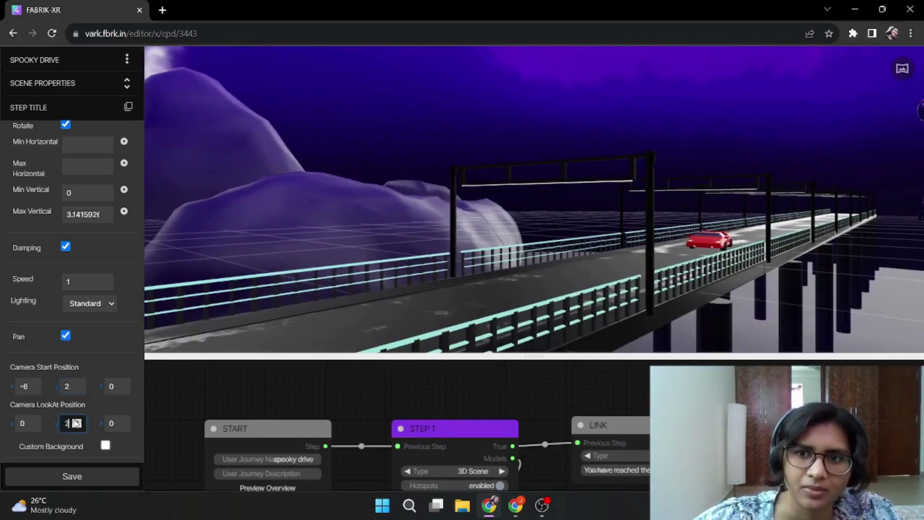
pyautogui.click(77, 421)
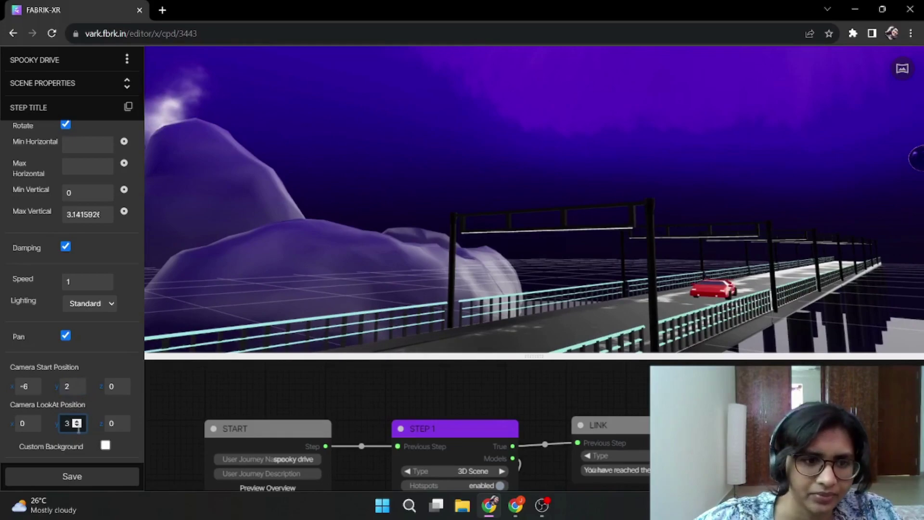
# Readjust the camera start position's X value to pull the starting view farther back along the bridge.
pyautogui.click(31, 384)
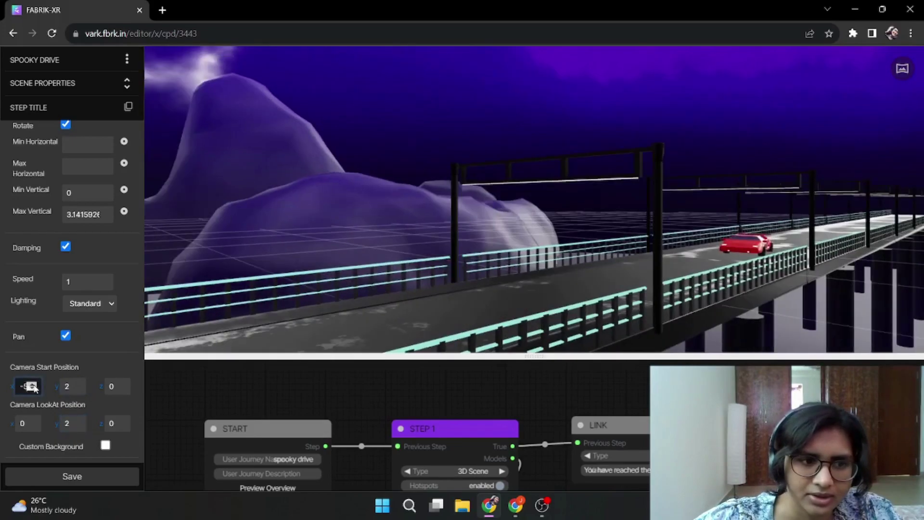
pyautogui.click(31, 389)
pyautogui.click(31, 389)
pyautogui.click(32, 389)
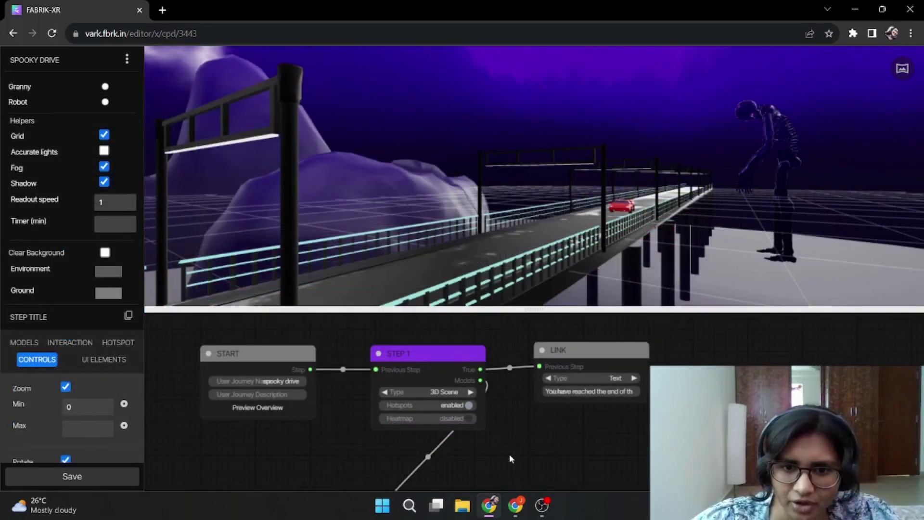
# Move the MODEL node in the flow graph to a spot just below the LINK node.
pyautogui.scroll(-2, 428, 459)
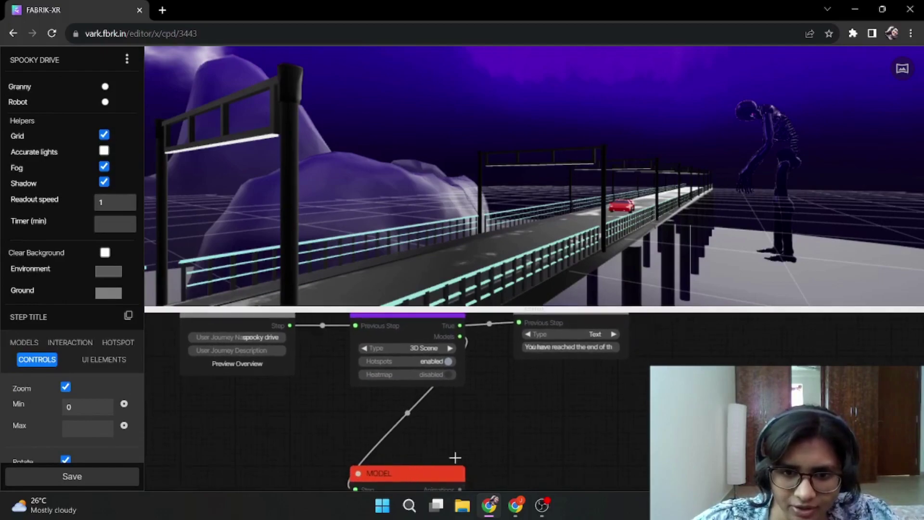
pyautogui.moveTo(455, 457); pyautogui.dragTo(573, 411)
pyautogui.moveTo(415, 417); pyautogui.dragTo(429, 451)
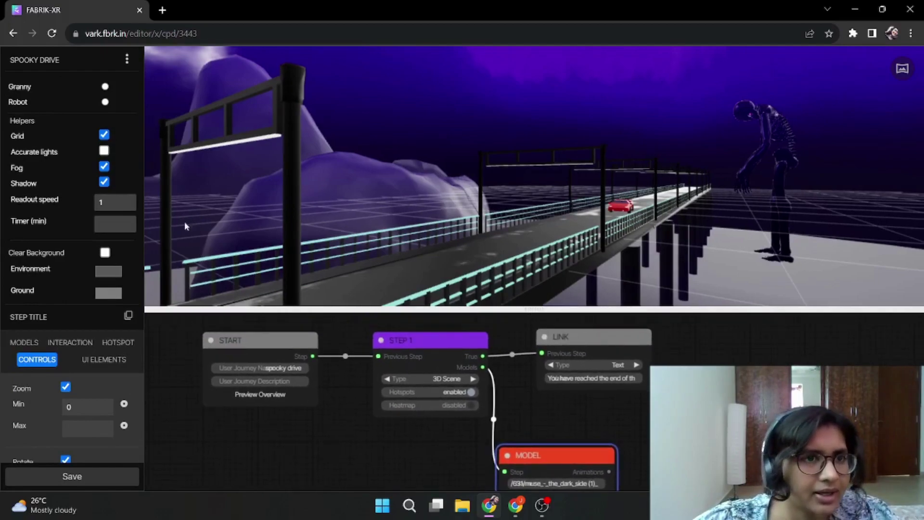
# Select the muse_-_the_dark_side model in the models list and add its existing animation Take 001.
pyautogui.scroll(5, 89, 125)
pyautogui.click(77, 84)
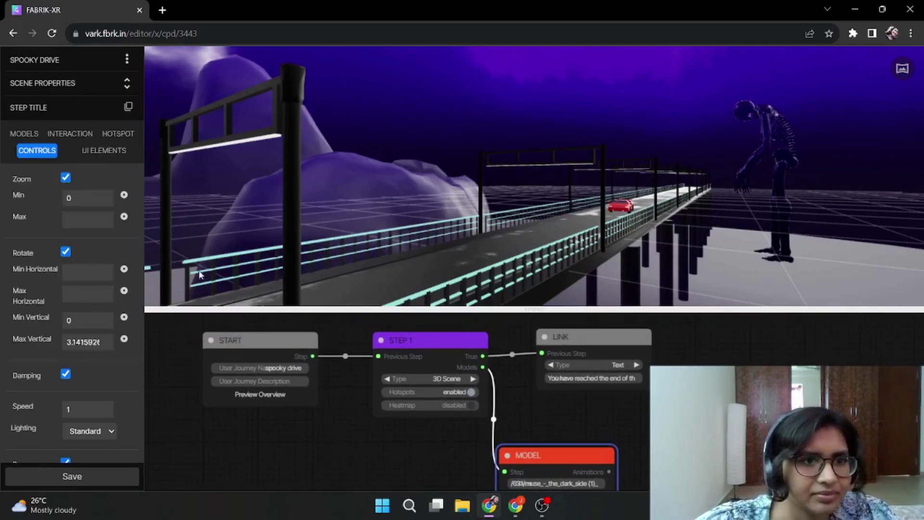
pyautogui.click(21, 137)
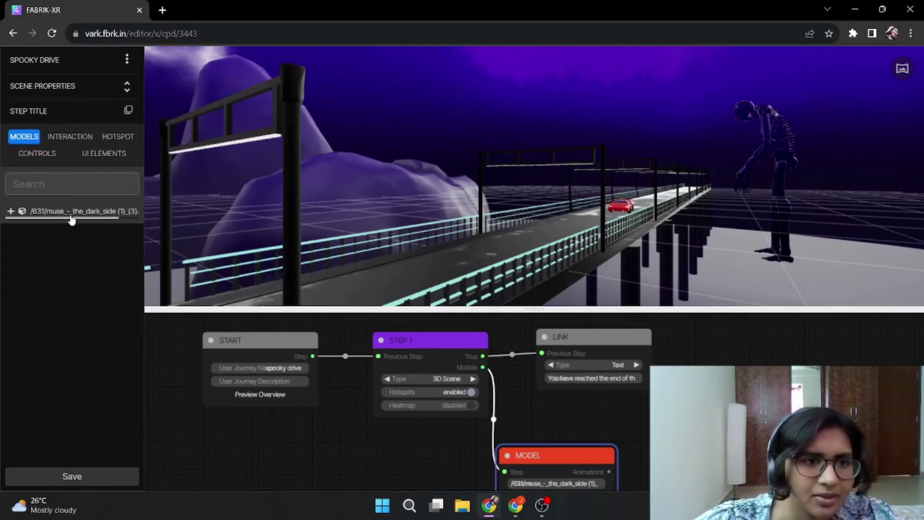
pyautogui.click(70, 215)
pyautogui.scroll(-1, 84, 258)
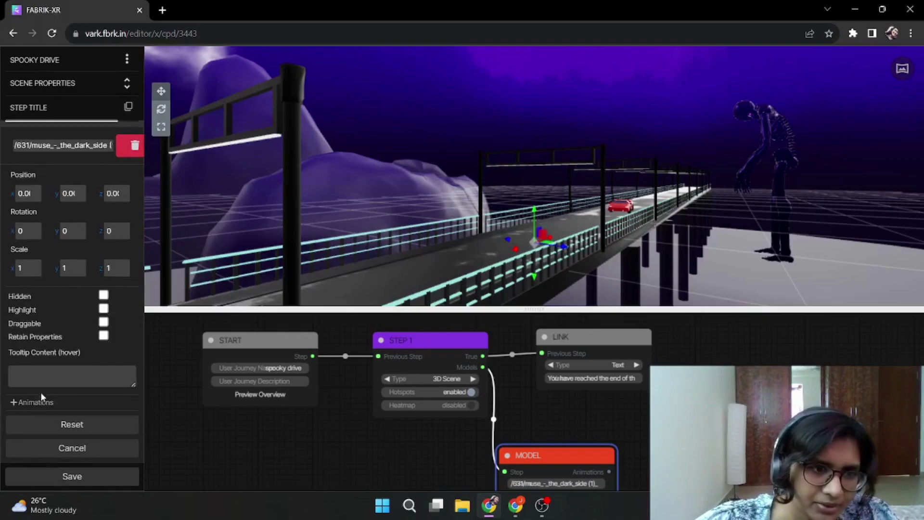
pyautogui.click(41, 407)
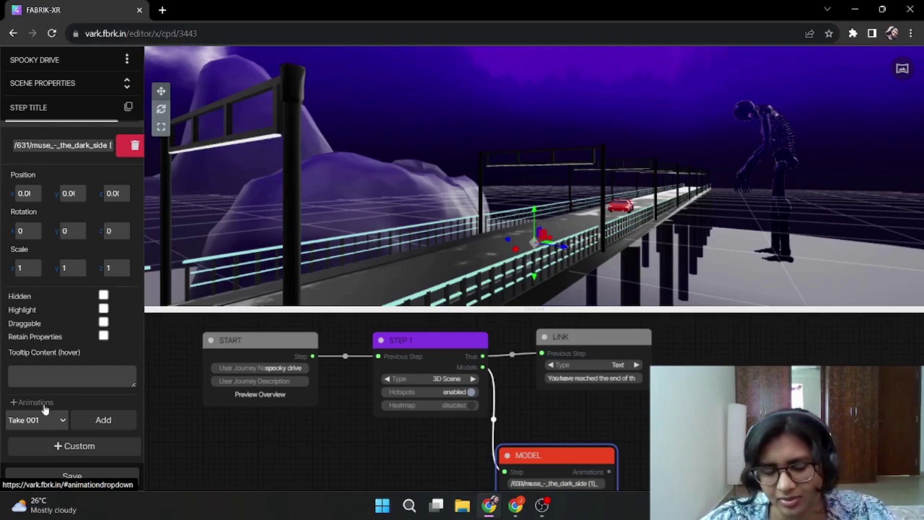
pyautogui.click(121, 418)
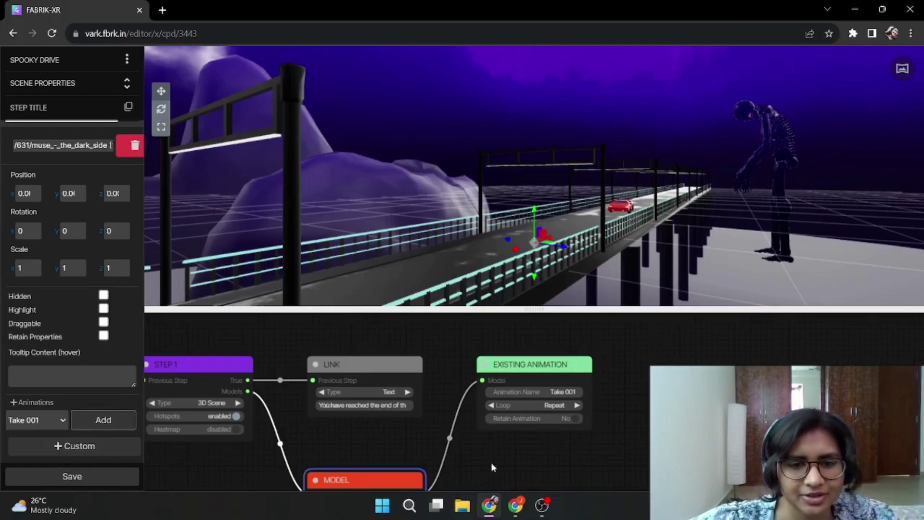
# Add a custom animation to the model and change its animation type to Scale.
pyautogui.scroll(-3, 511, 405)
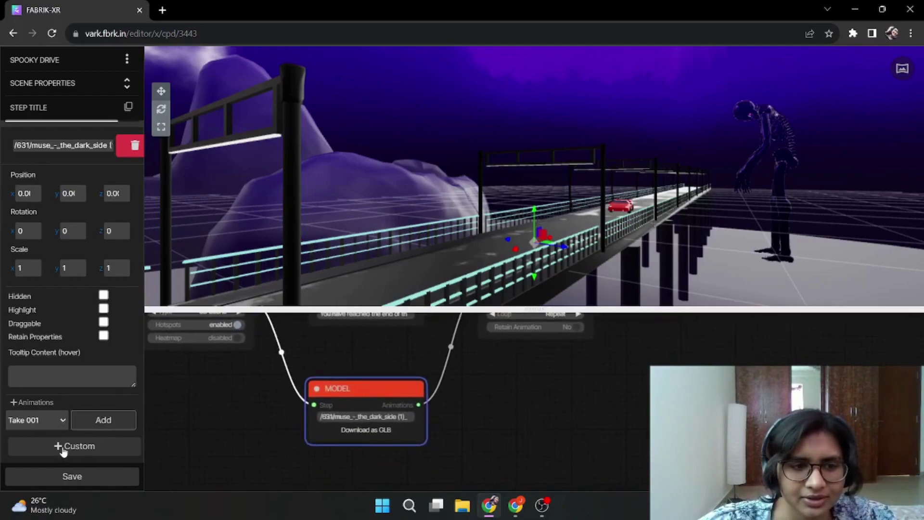
pyautogui.click(62, 449)
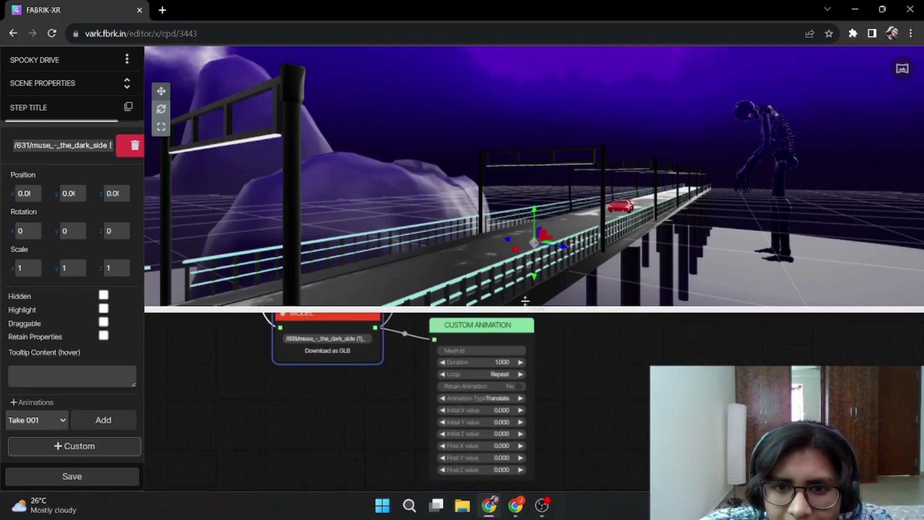
pyautogui.moveTo(525, 300); pyautogui.dragTo(534, 228)
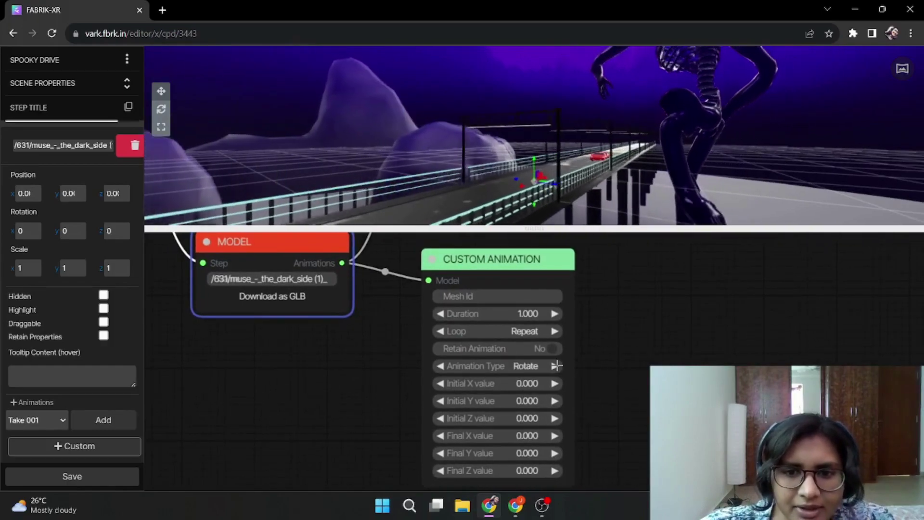
pyautogui.click(555, 365)
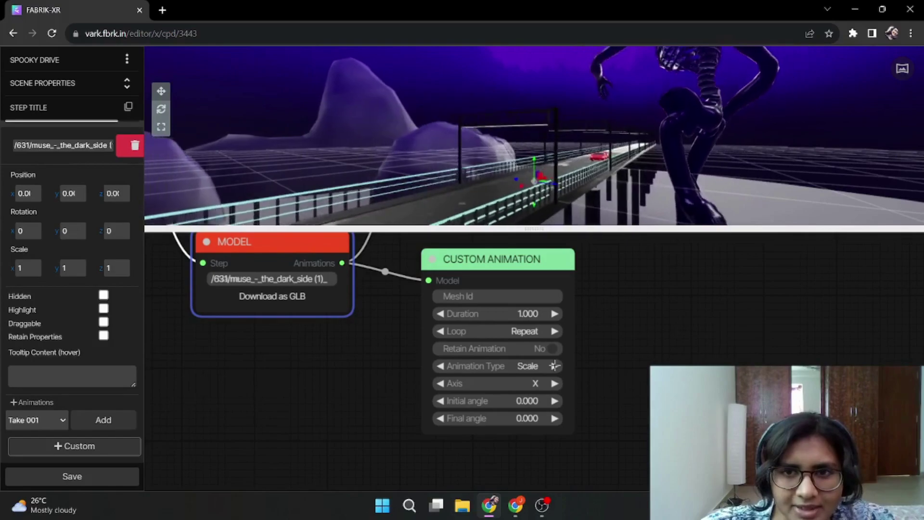
pyautogui.click(554, 365)
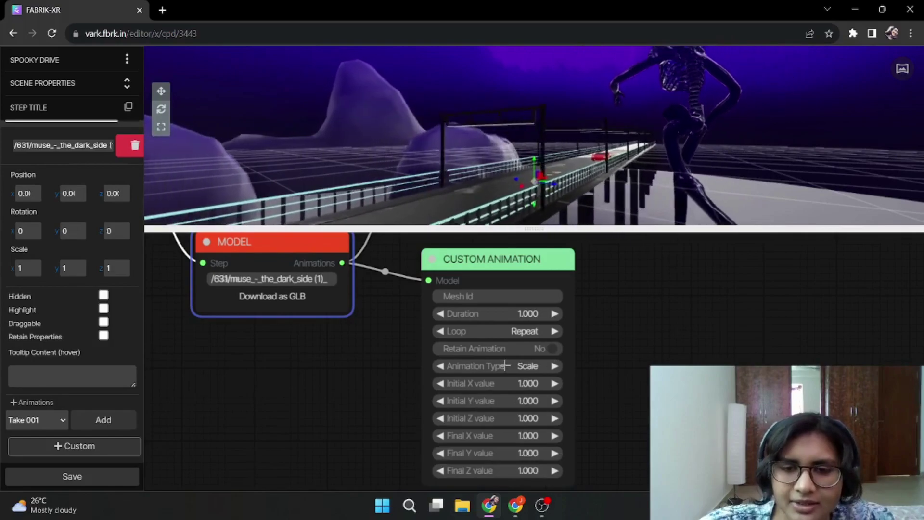
# Add two more custom animations to the model and look over their nodes in the flow graph.
pyautogui.click(58, 446)
pyautogui.scroll(-5, 336, 385)
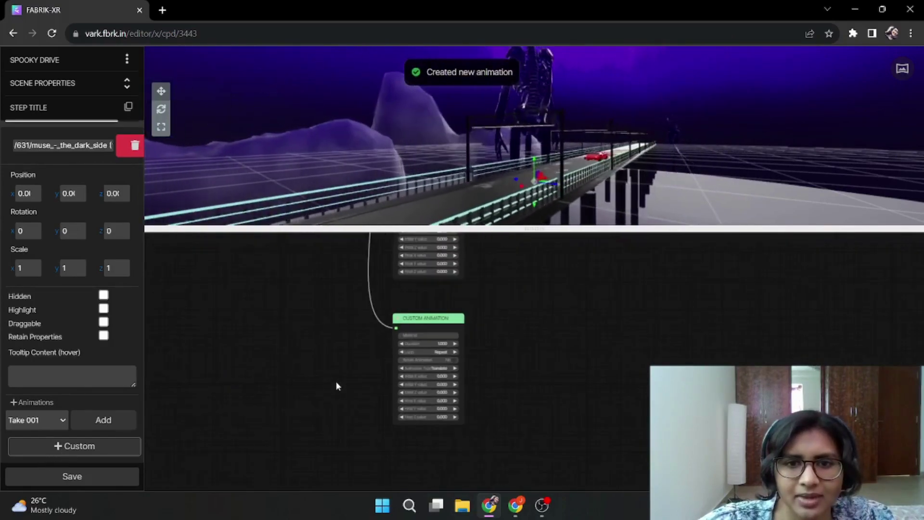
pyautogui.scroll(3, 341, 365)
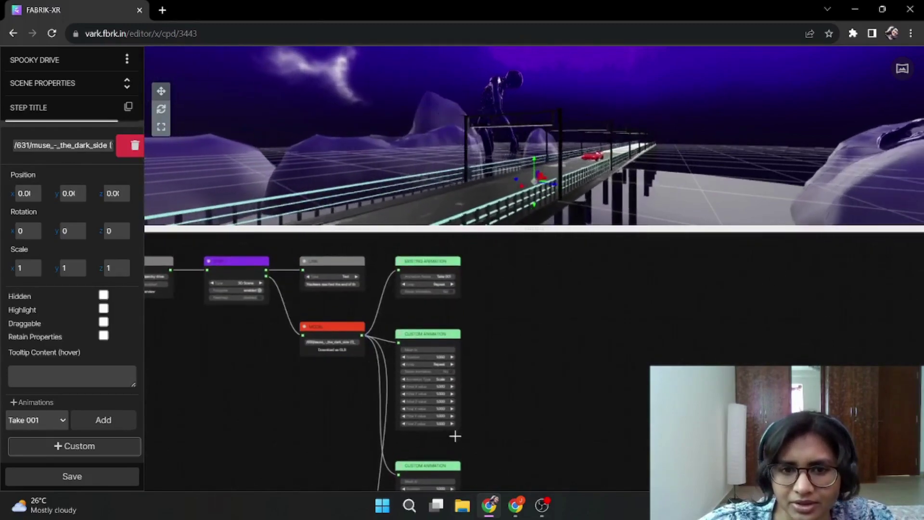
pyautogui.scroll(-2, 482, 404)
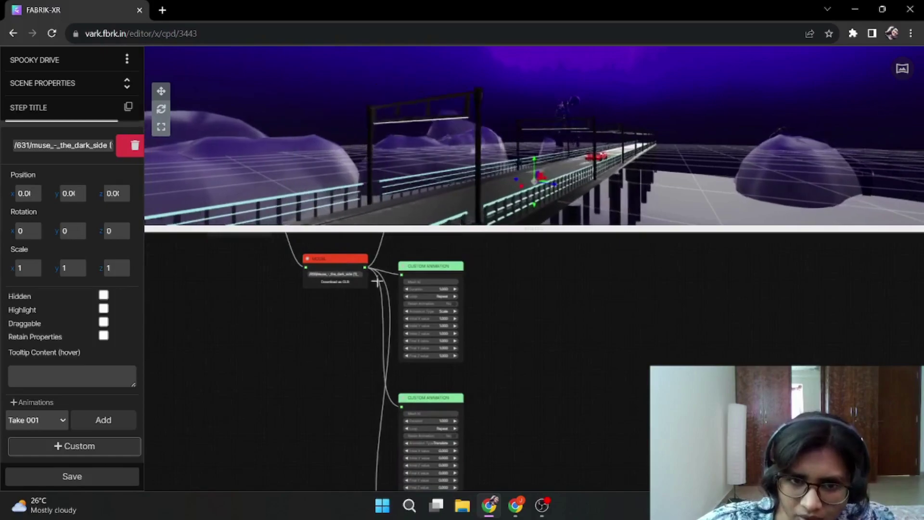
# Remove all three custom animation nodes from the flow graph, keeping the existing Take 001 animation.
pyautogui.rightClick(428, 266)
pyautogui.click(434, 295)
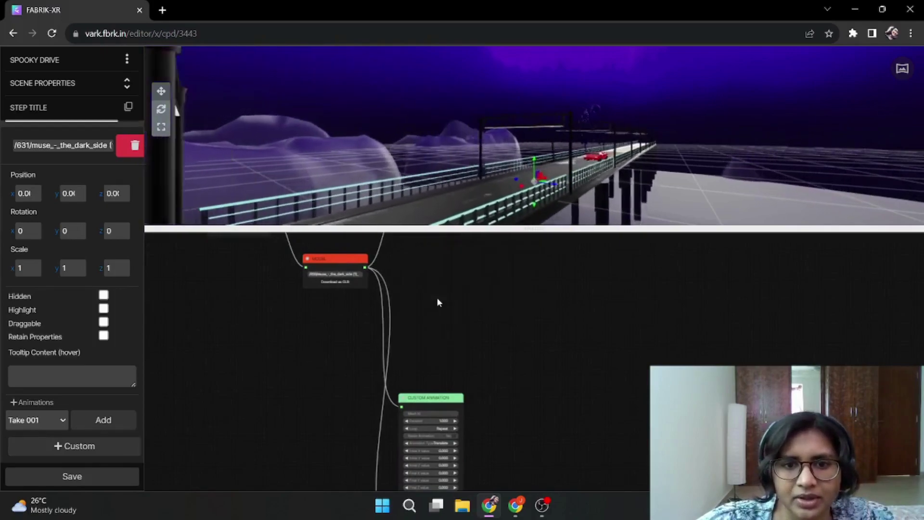
pyautogui.rightClick(435, 402)
pyautogui.click(448, 431)
pyautogui.moveTo(451, 442); pyautogui.dragTo(470, 373)
pyautogui.rightClick(418, 430)
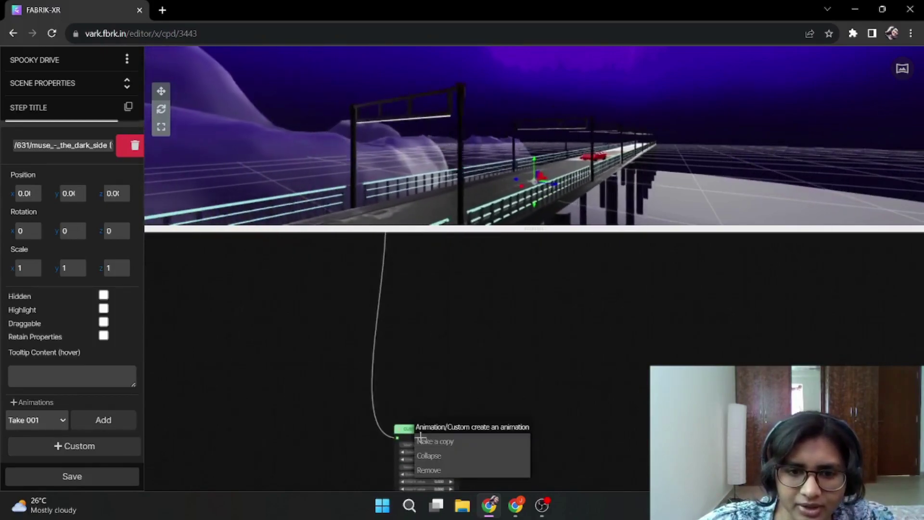
pyautogui.click(427, 466)
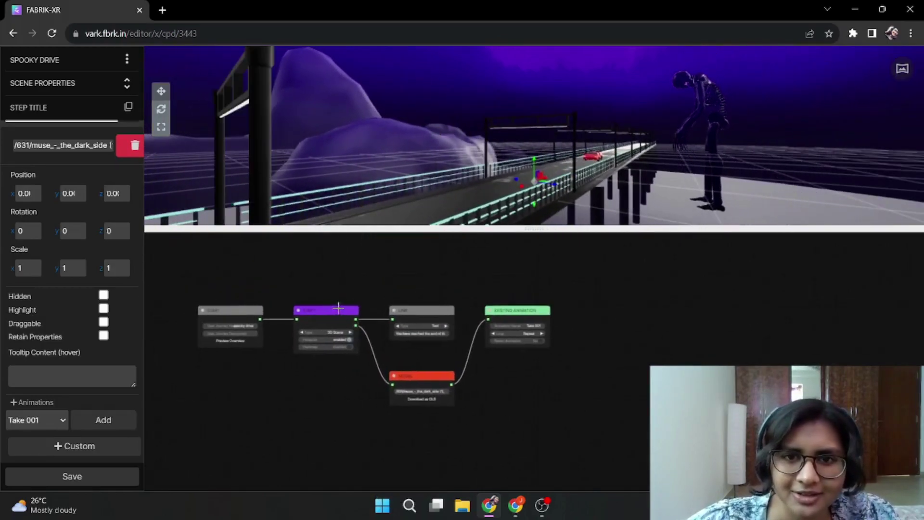
# Select the STEP 1 node, enlarge the 3D preview area and save the experience.
pyautogui.click(326, 311)
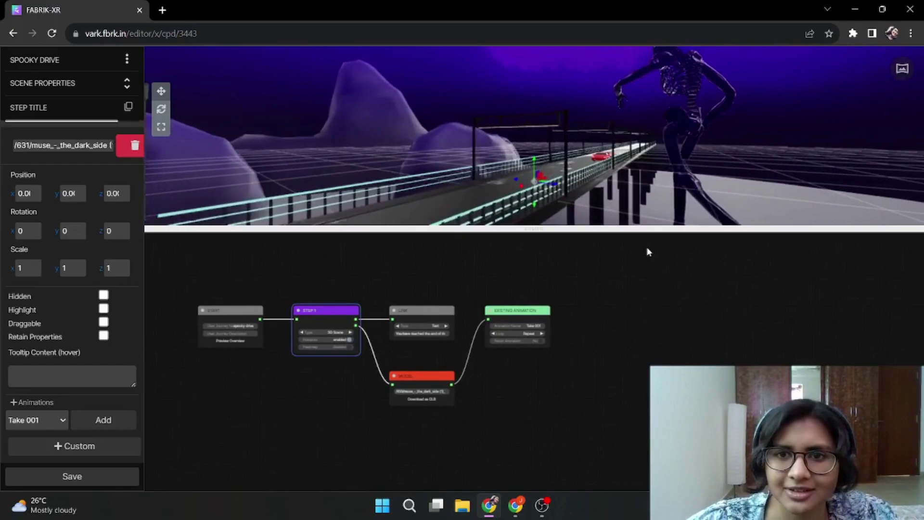
pyautogui.moveTo(494, 230); pyautogui.dragTo(567, 318)
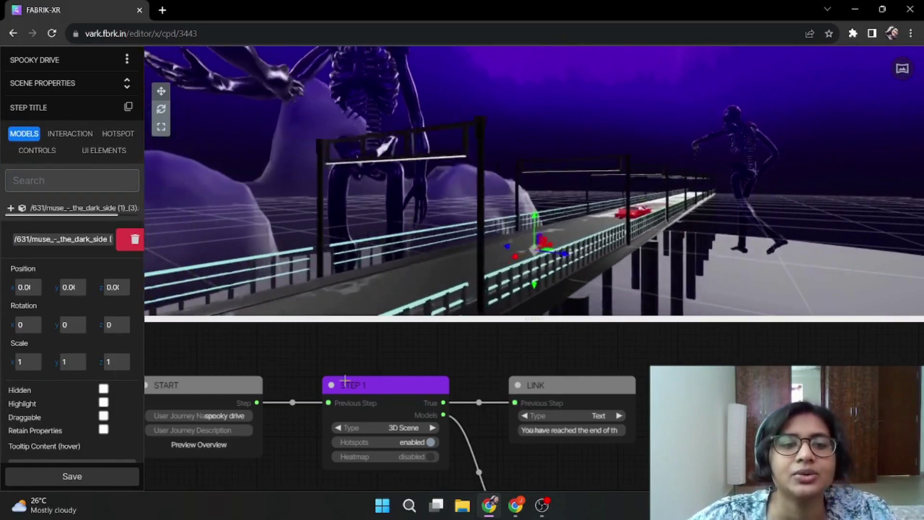
pyautogui.click(61, 477)
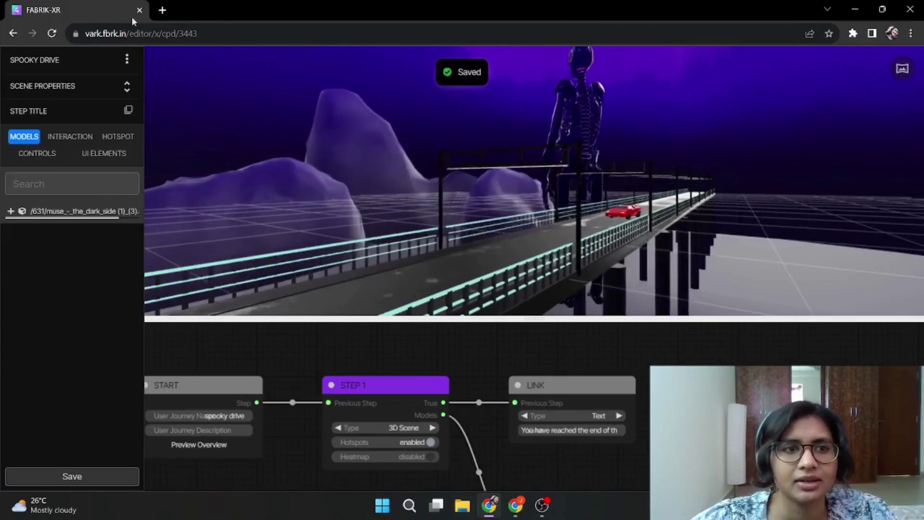
# Copy the experience's share link and open it in a new browser tab.
pyautogui.click(127, 59)
pyautogui.click(158, 87)
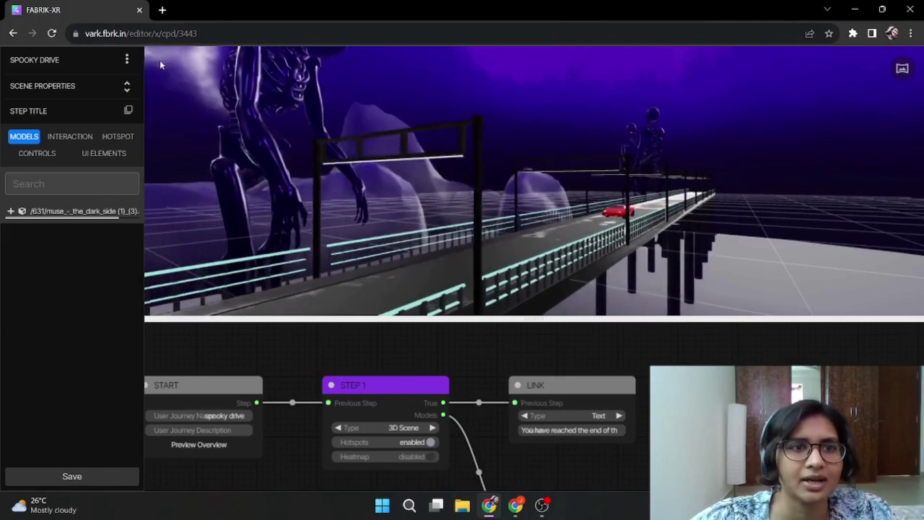
pyautogui.click(163, 10)
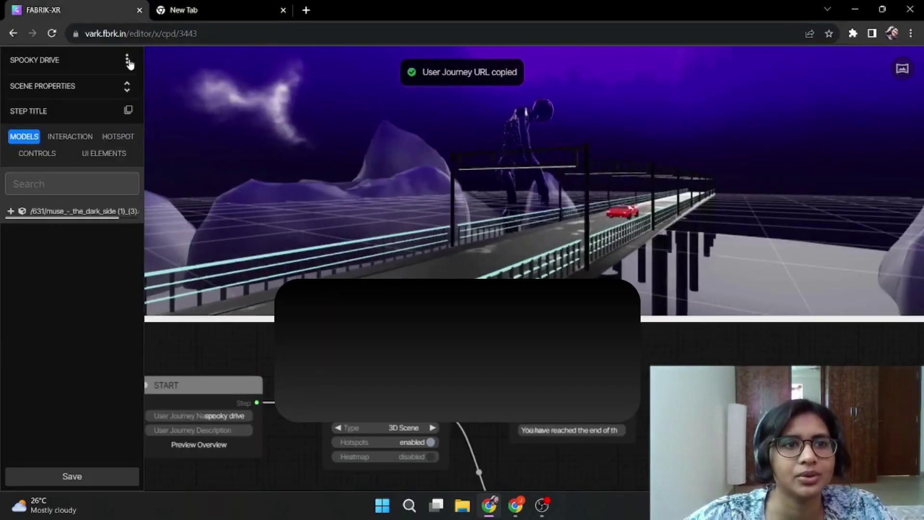
pyautogui.click(127, 59)
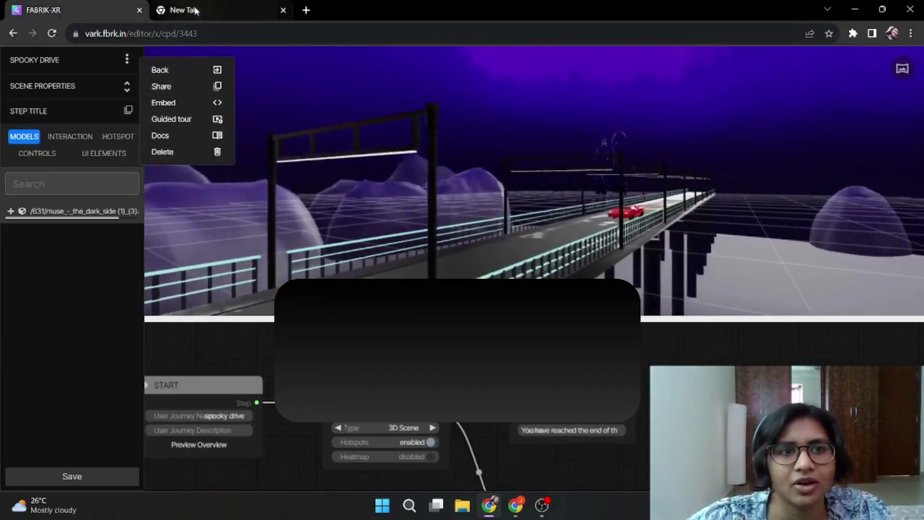
pyautogui.click(188, 10)
pyautogui.click(187, 34)
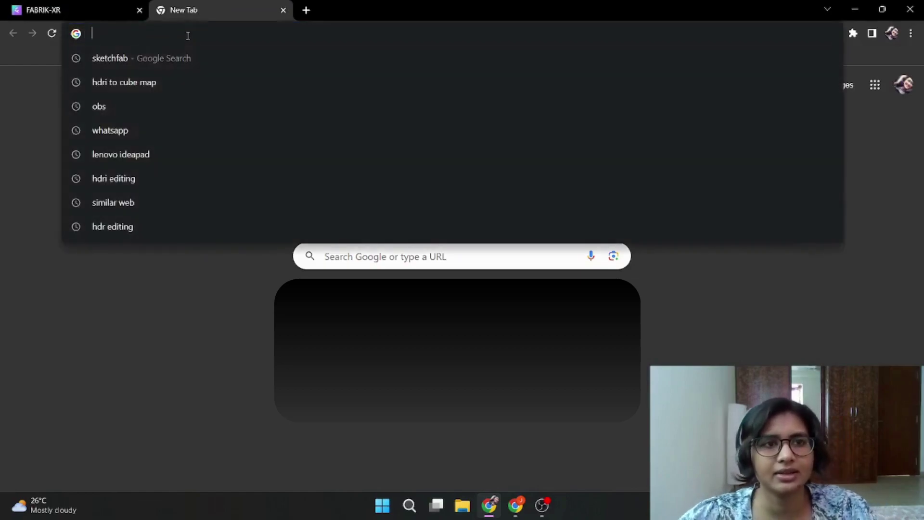
pyautogui.hotkey('ctrl', 'v')
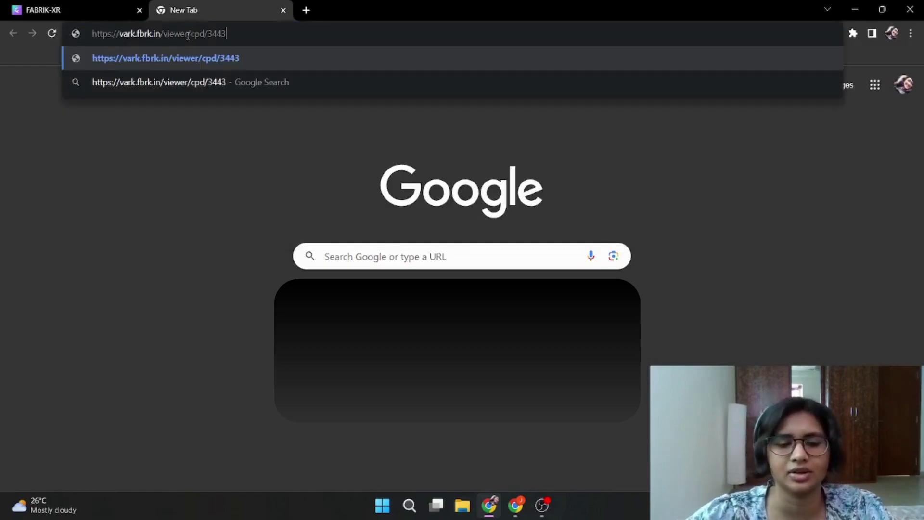
pyautogui.press('Return')
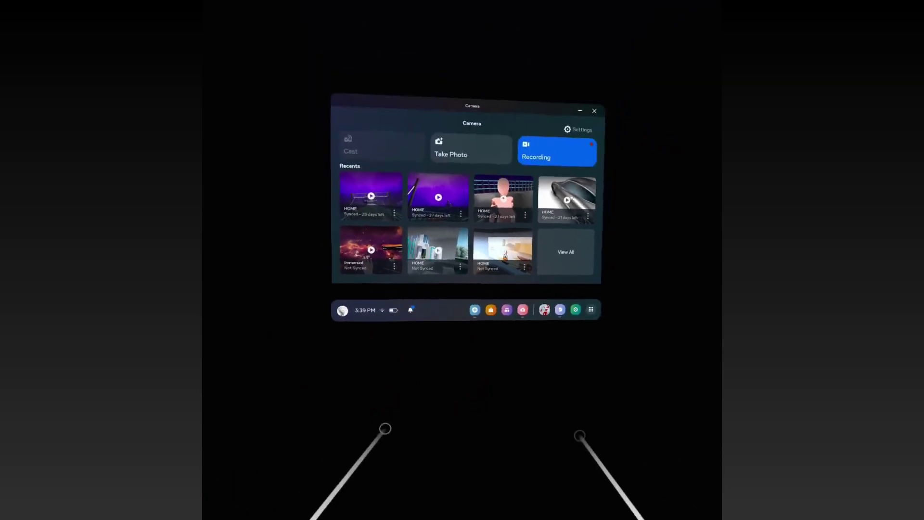
# Switch to the Meta Quest Browser on the headset and look around the spooky drive scene in the viewer.
pyautogui.click(507, 311)
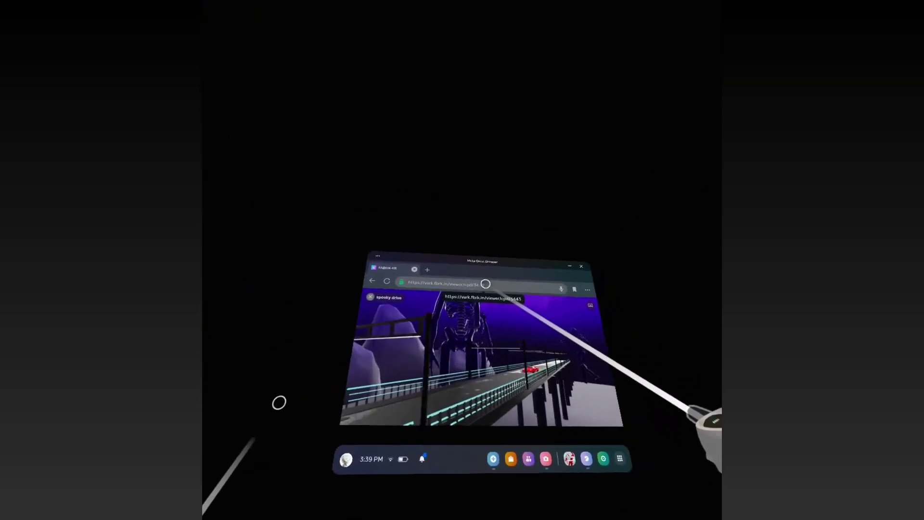
pyautogui.moveTo(484, 283); pyautogui.dragTo(543, 494)
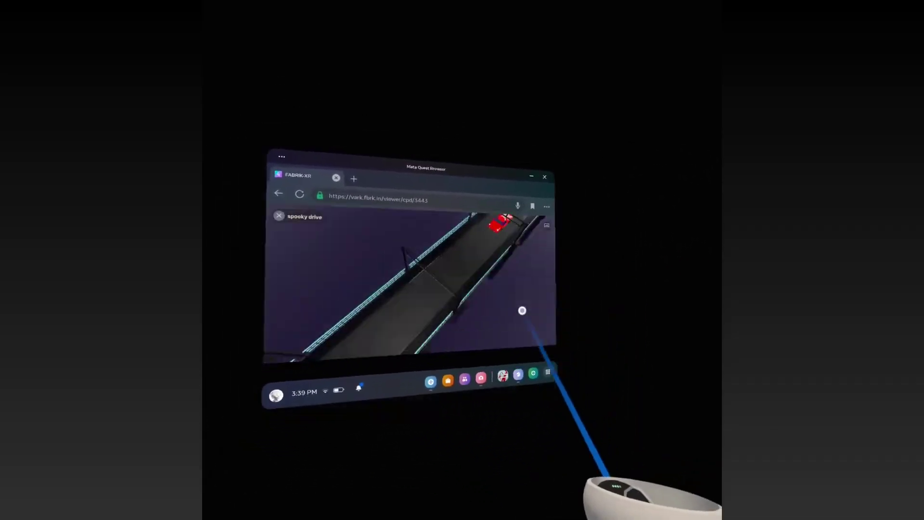